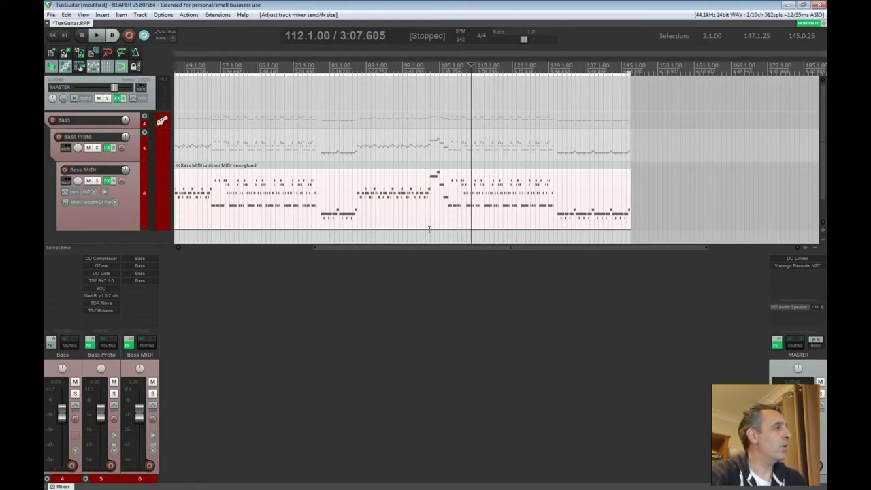
# Play the Bass MIDI part from measure 113 for a few seconds and stop playback
pyautogui.click(552, 214)
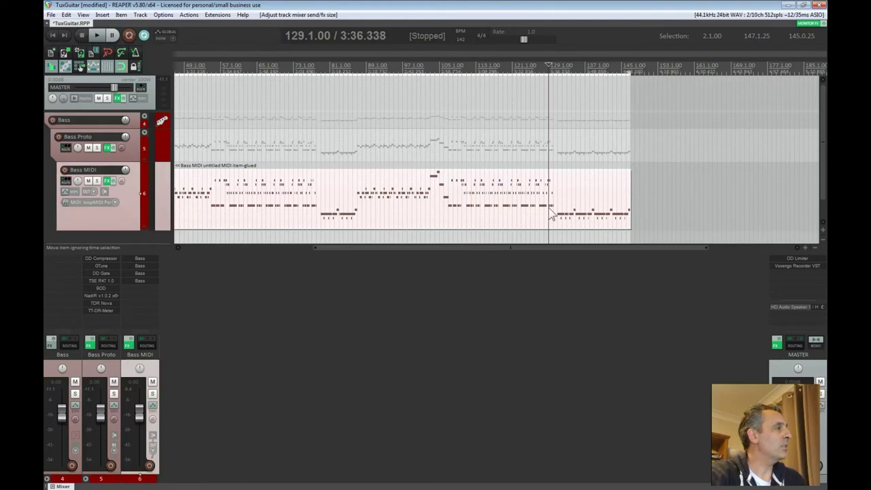
pyautogui.click(478, 183)
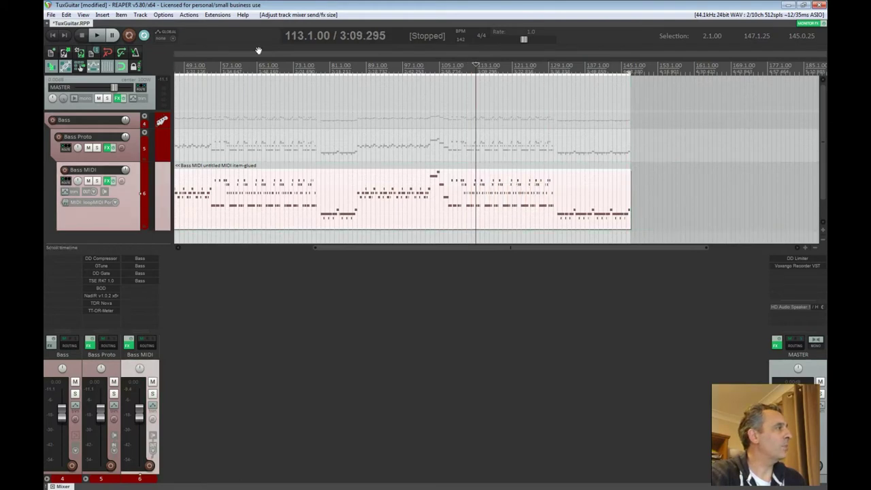
pyautogui.click(96, 35)
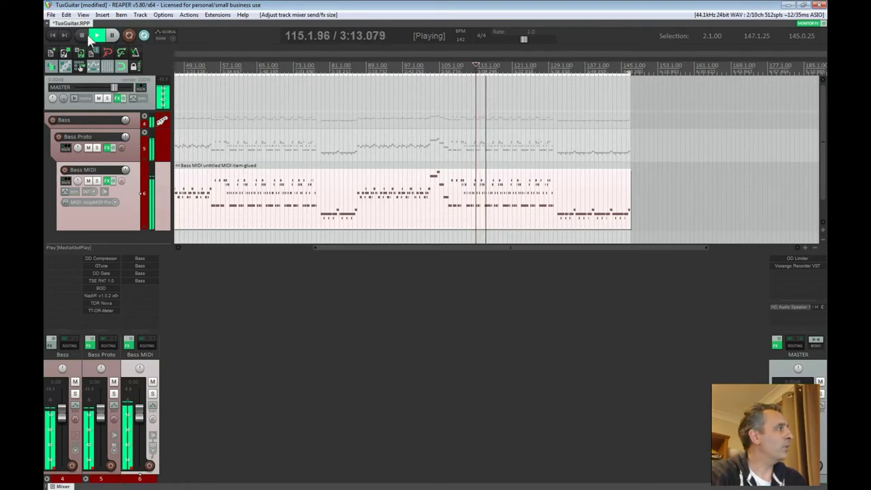
pyautogui.press('space')
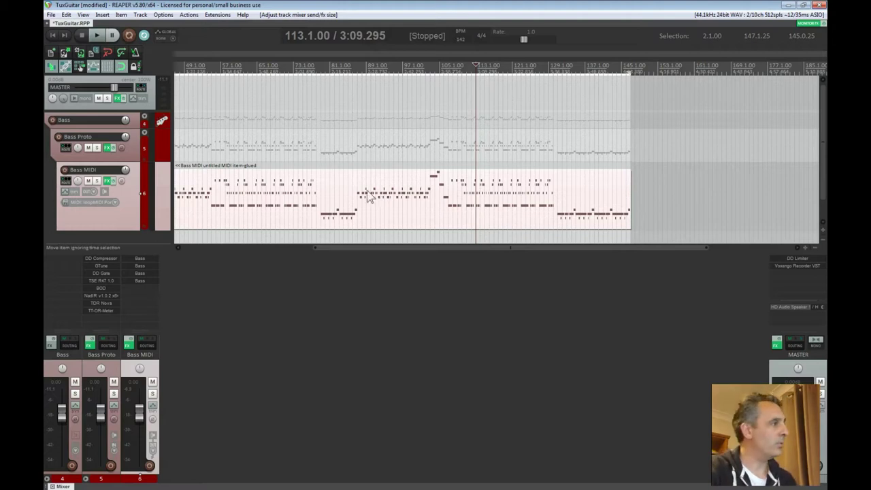
# Delete the glued MIDI item from the Bass MIDI track
pyautogui.click(425, 211)
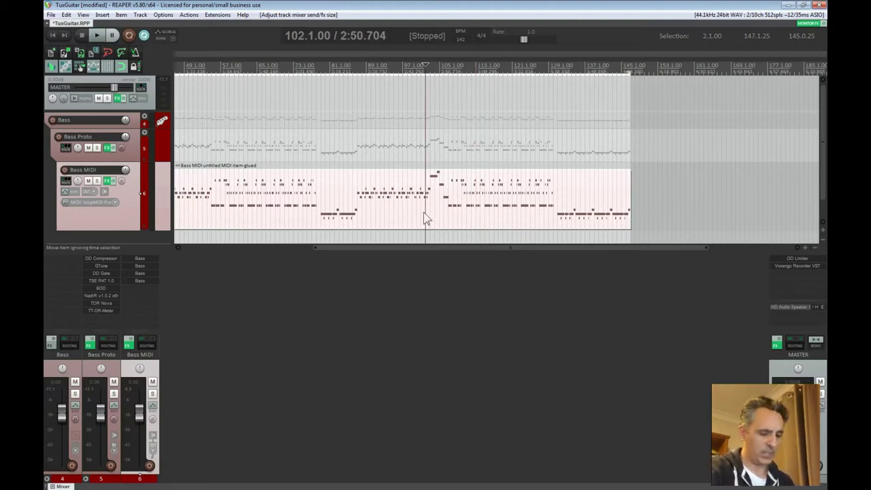
pyautogui.press('Delete')
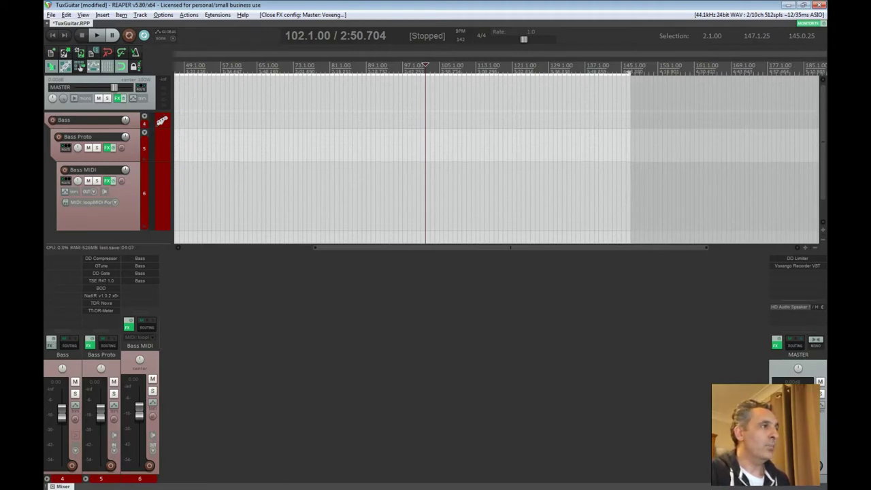
# Switch to loopMIDI, review its loopback port, advanced and version information, and close its window
pyautogui.hotkey('alt', 'Tab')
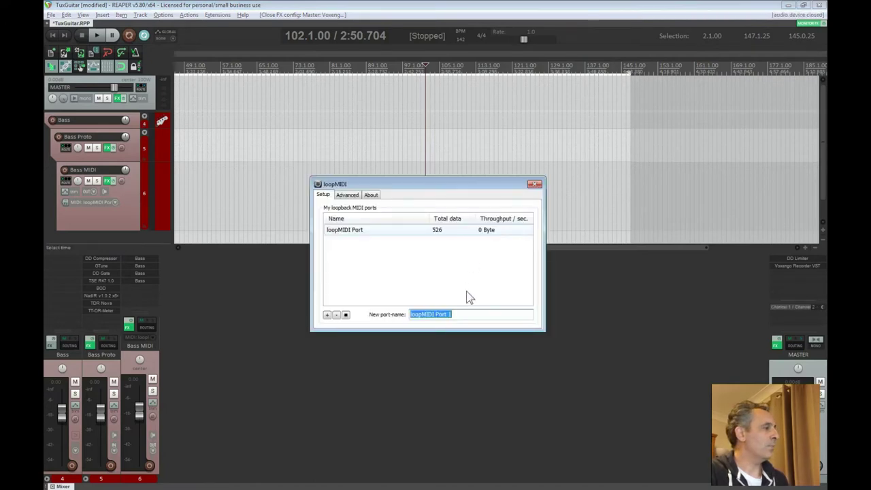
pyautogui.click(353, 195)
pyautogui.click(371, 196)
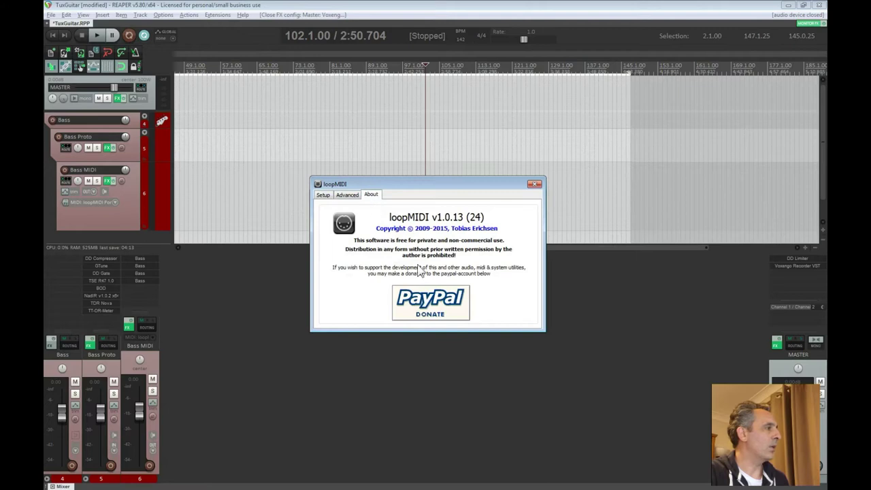
pyautogui.click(534, 185)
pyautogui.doubleClick(447, 340)
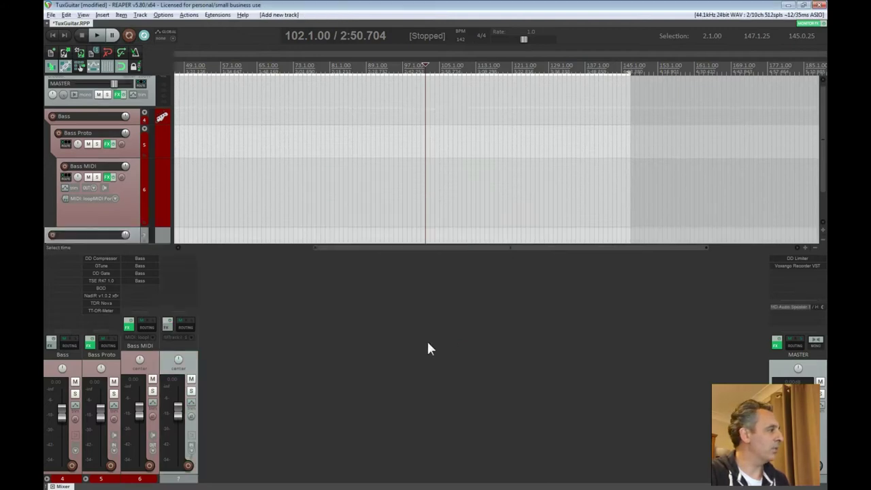
pyautogui.click(189, 370)
pyautogui.press('Delete')
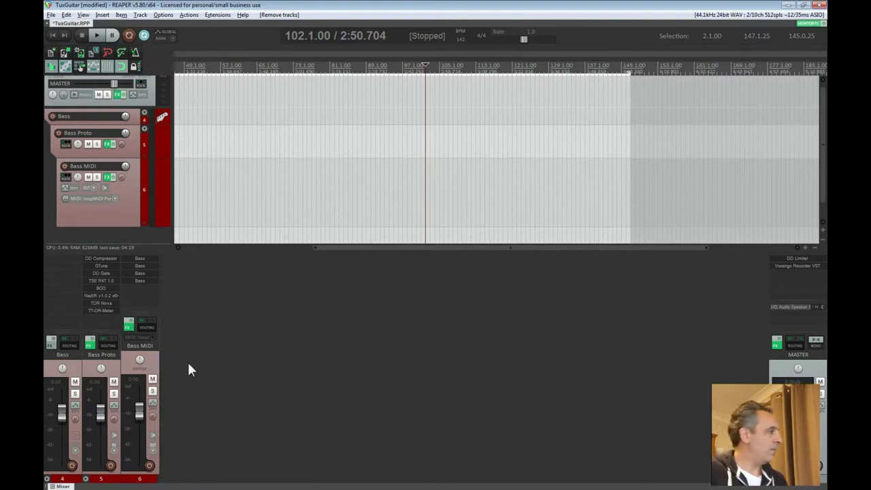
# Set the Bass MIDI track's input to loopMIDI Port, Channel 1, and arm the track for recording
pyautogui.click(152, 338)
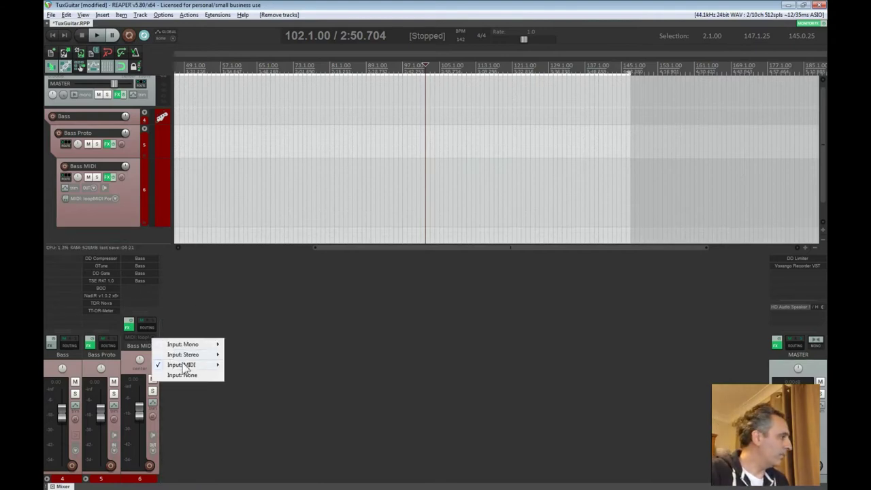
pyautogui.moveTo(186, 368)
pyautogui.moveTo(249, 365)
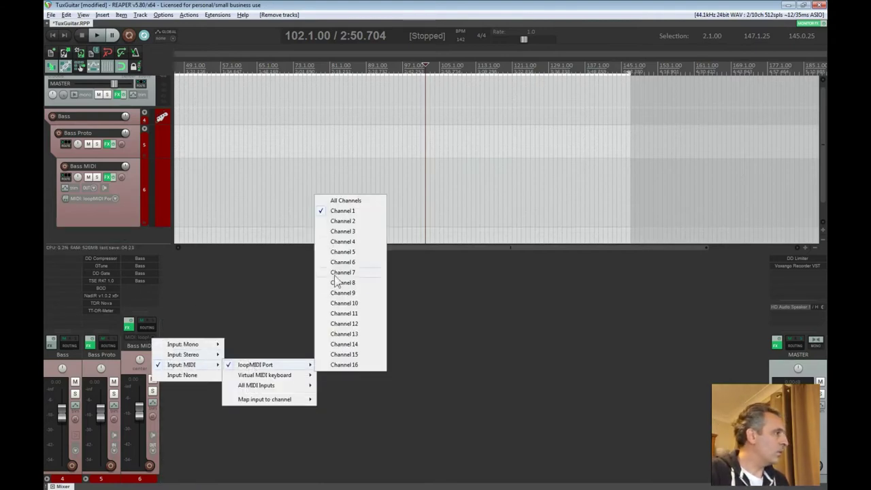
pyautogui.click(349, 212)
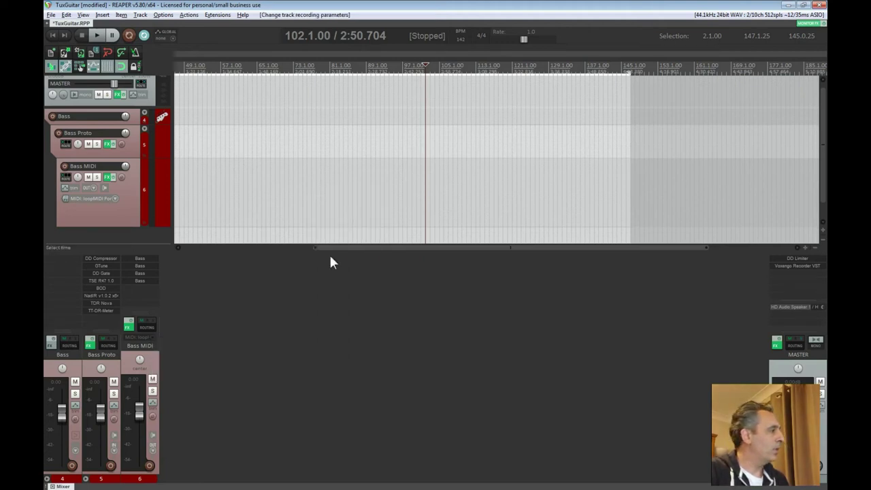
pyautogui.click(149, 467)
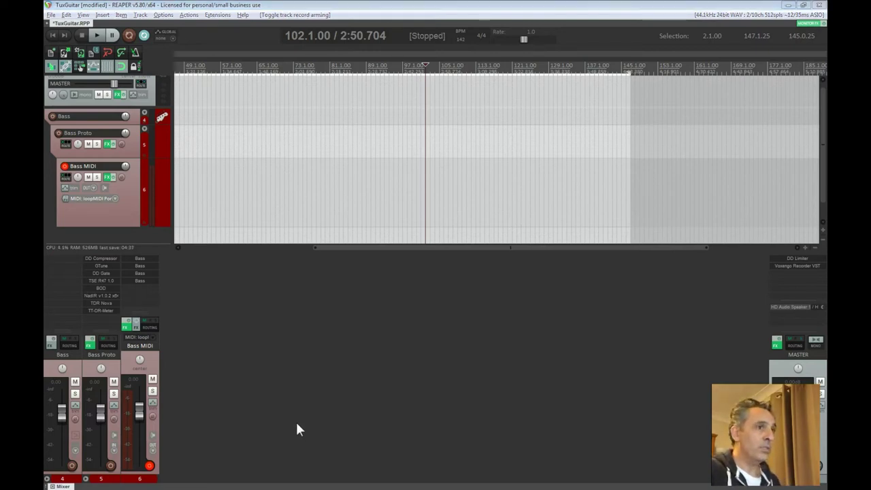
# Switch to TuxGuitar and change the untitled score's clef to Bass, applied to the end
pyautogui.hotkey('alt', 'Tab')
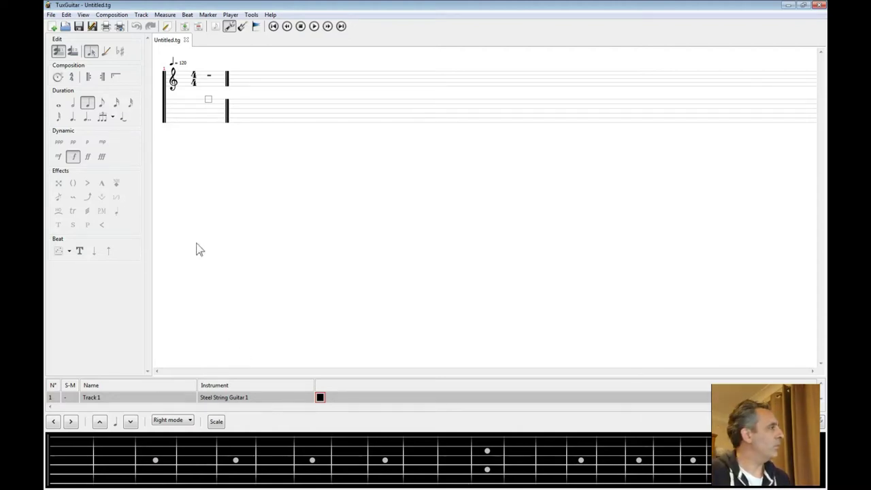
pyautogui.click(112, 14)
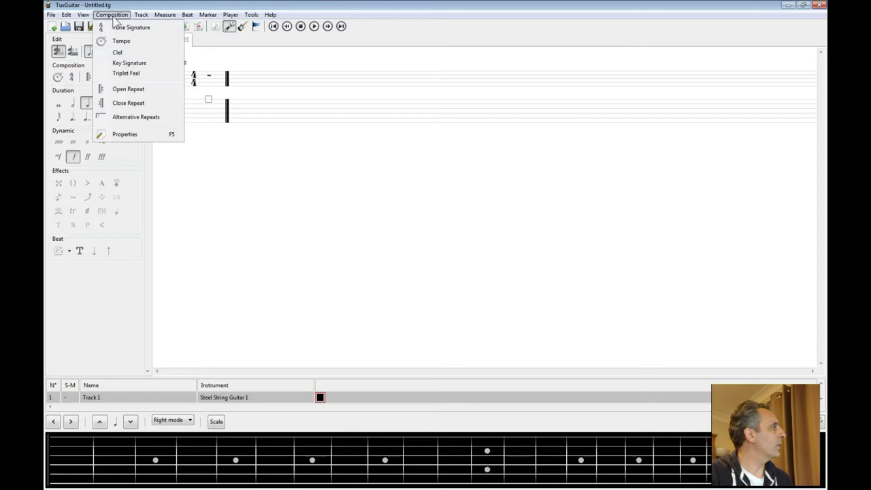
pyautogui.click(122, 53)
pyautogui.click(432, 237)
pyautogui.click(423, 249)
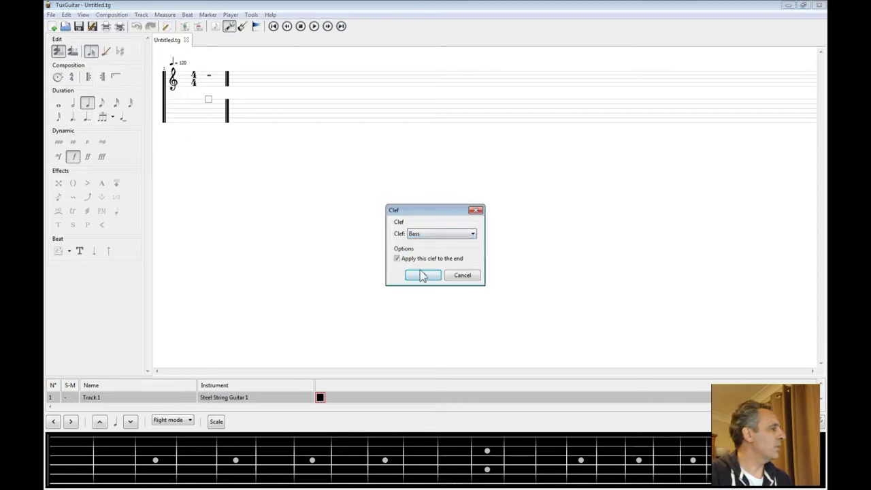
pyautogui.click(423, 275)
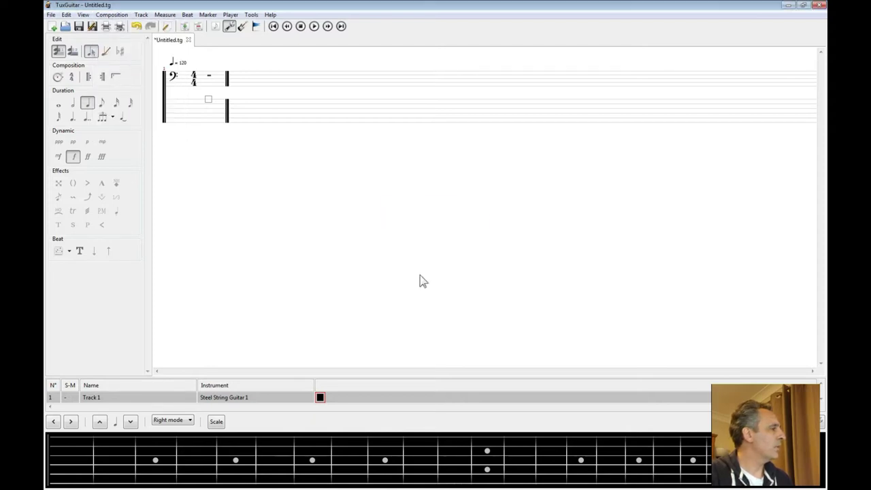
# Rename Track 1 as Bass in its track properties
pyautogui.doubleClick(132, 398)
pyautogui.moveTo(434, 221); pyautogui.dragTo(354, 225)
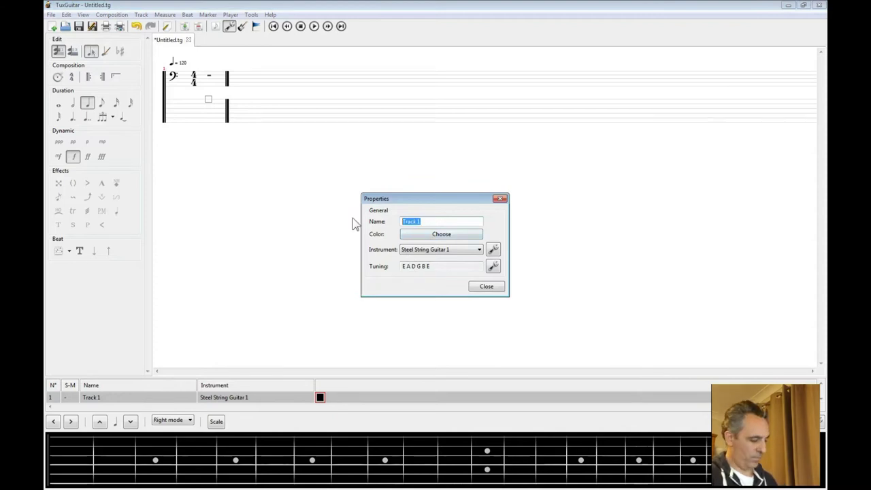
pyautogui.write('Bass')
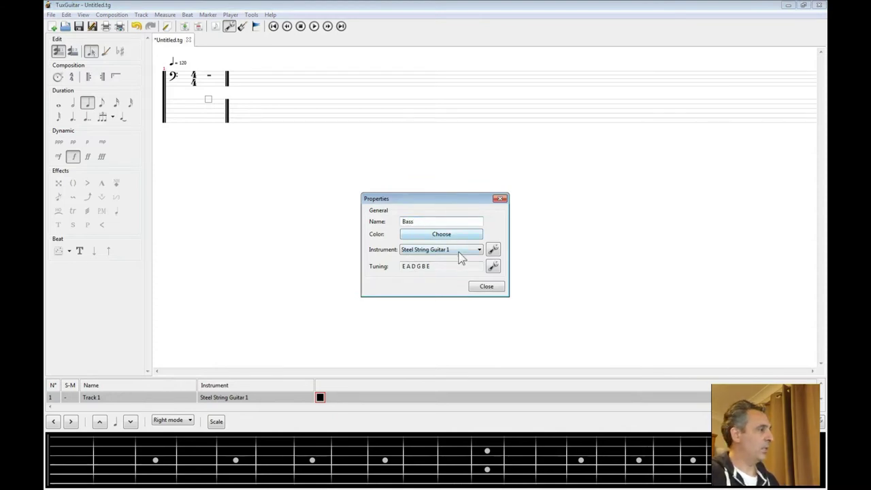
# Rename the track's Steel String Guitar 1 instrument as Bass and set its sound to Picked Bass
pyautogui.click(460, 257)
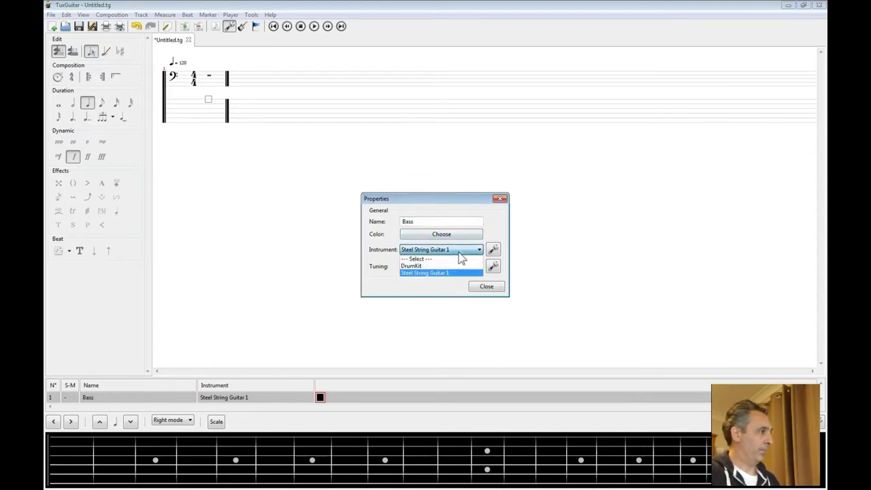
pyautogui.click(495, 251)
pyautogui.click(494, 251)
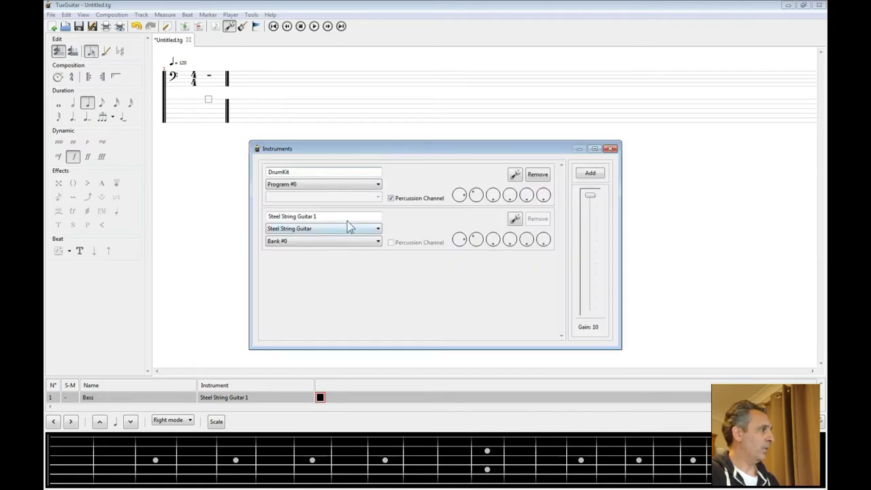
pyautogui.moveTo(328, 217); pyautogui.dragTo(212, 224)
pyautogui.write('Bass')
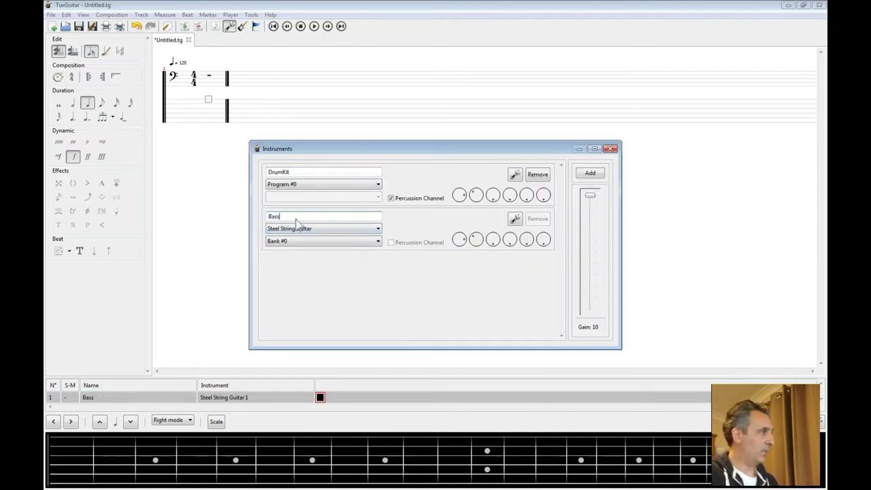
pyautogui.click(336, 230)
pyautogui.click(311, 298)
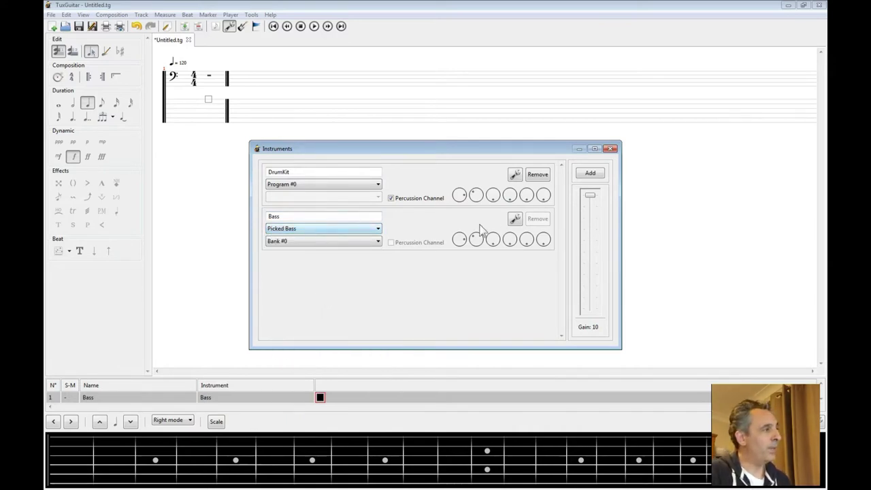
# Set the Bass instrument's effect channel to EC #0 and close the instrument settings
pyautogui.click(515, 220)
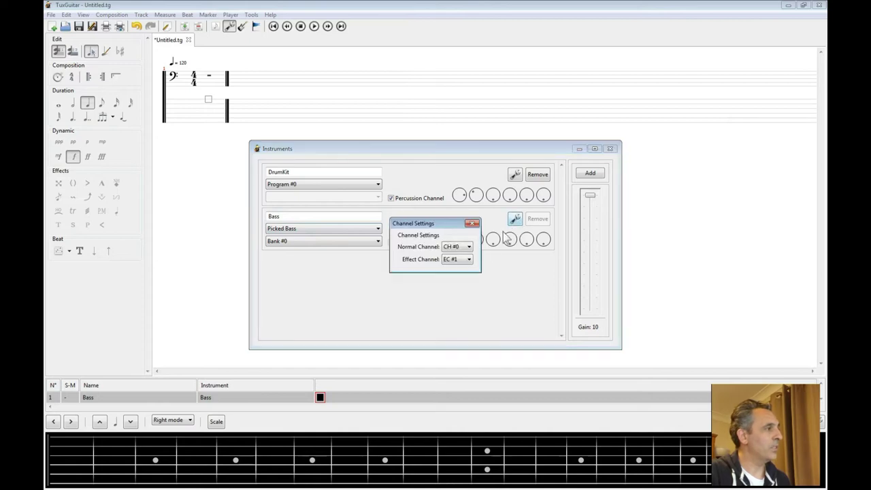
pyautogui.click(462, 263)
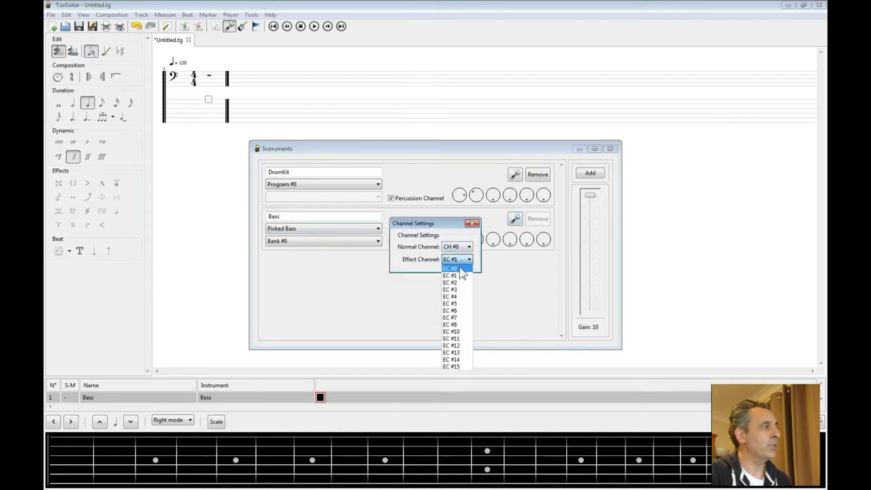
pyautogui.click(460, 268)
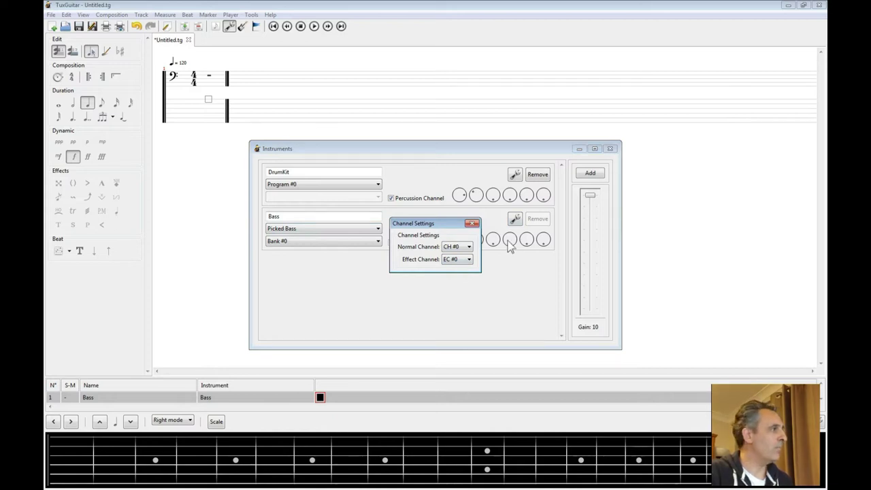
pyautogui.click(472, 223)
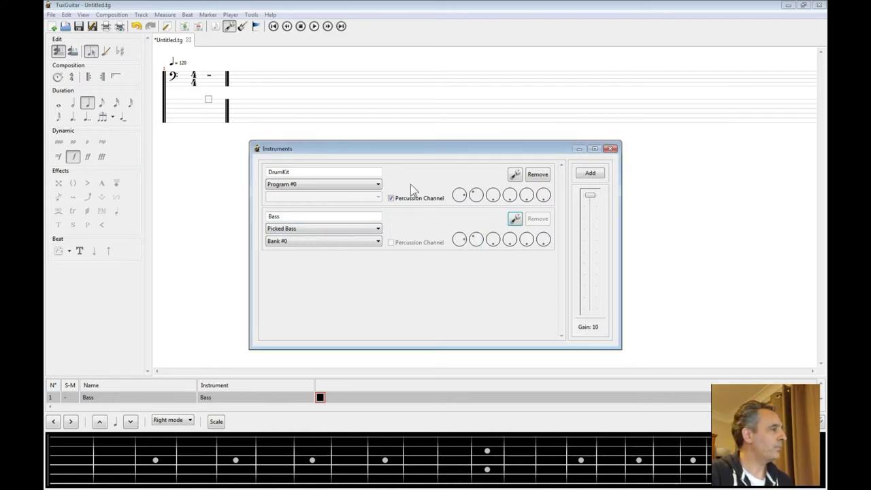
pyautogui.click(352, 216)
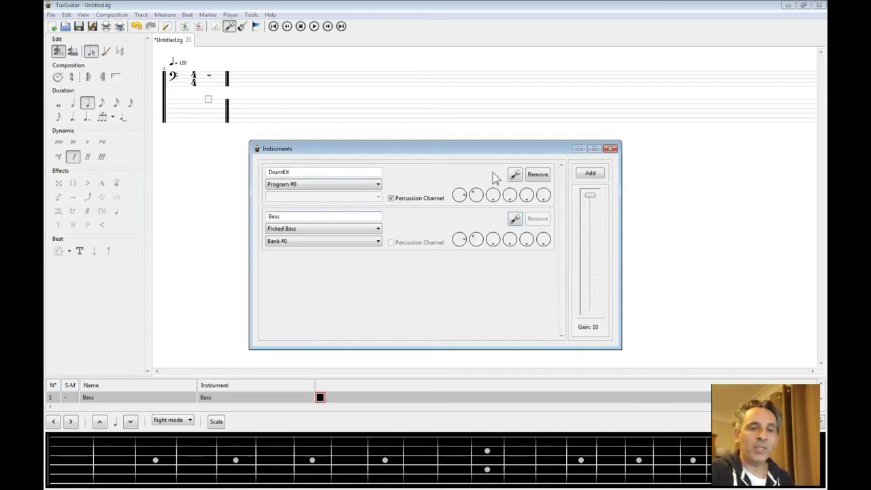
pyautogui.click(611, 149)
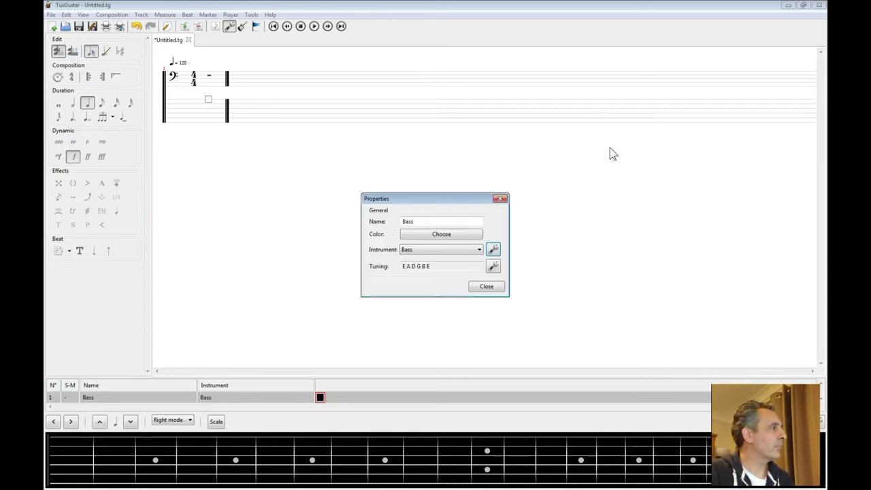
# Set the Bass track's tuning to the five-string B E A D G preset and close the track properties
pyautogui.click(493, 267)
pyautogui.click(397, 190)
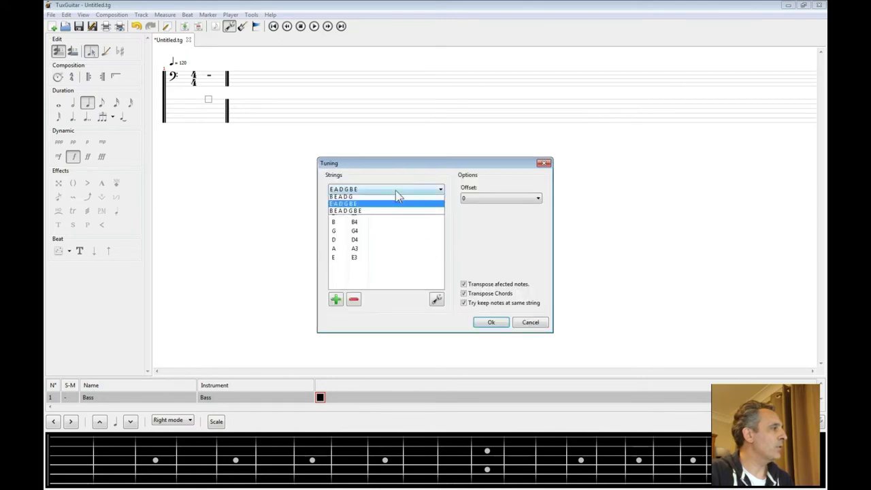
pyautogui.click(388, 215)
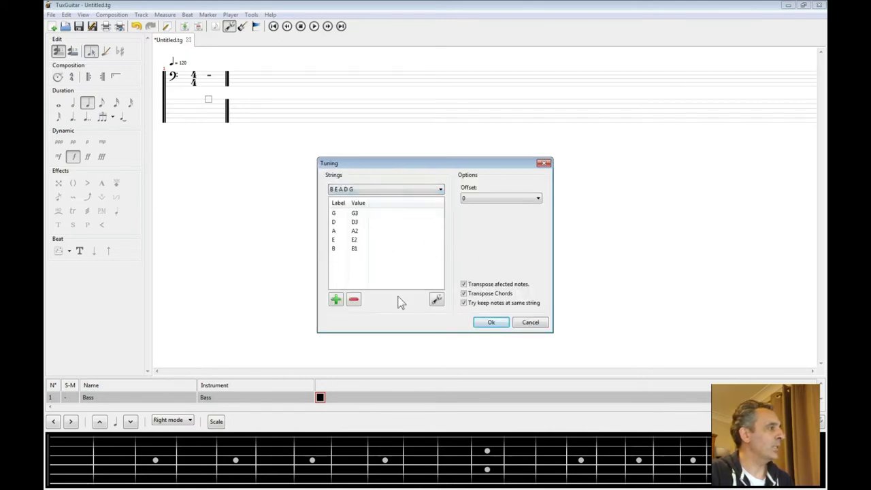
pyautogui.click(490, 322)
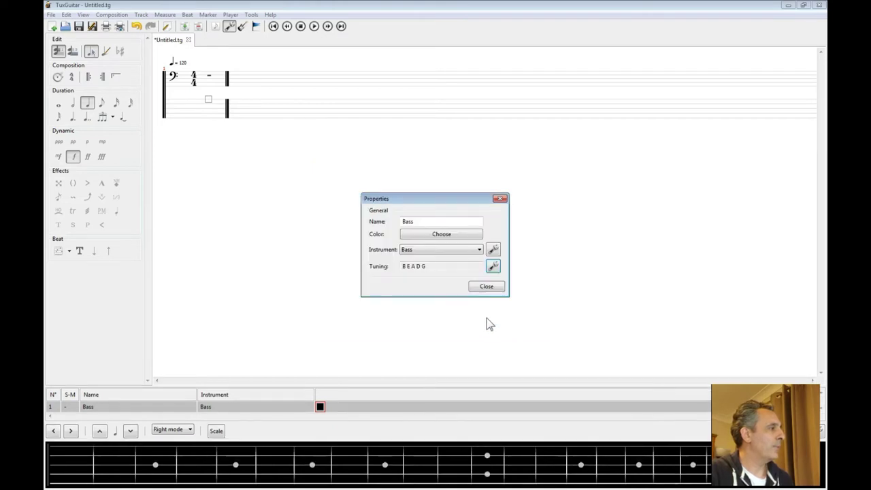
pyautogui.click(486, 287)
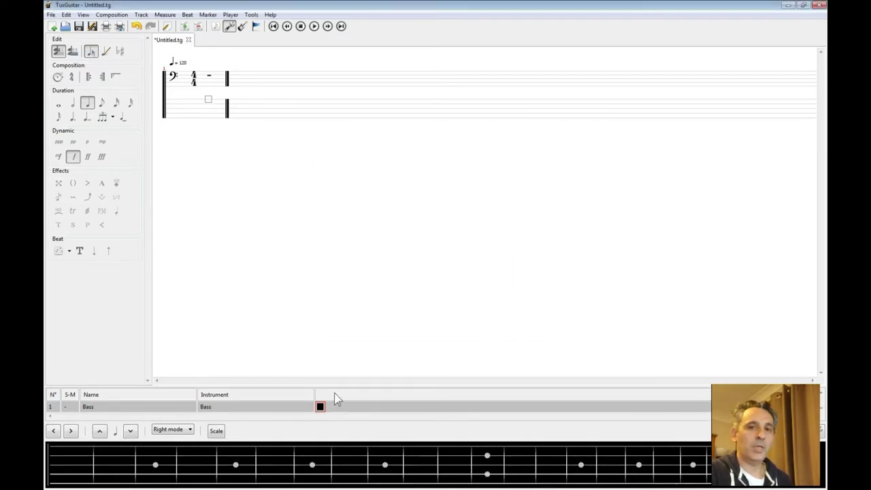
# Test the third-fret note on the low B string by repeatedly adding and removing it in the first beat
pyautogui.click(156, 483)
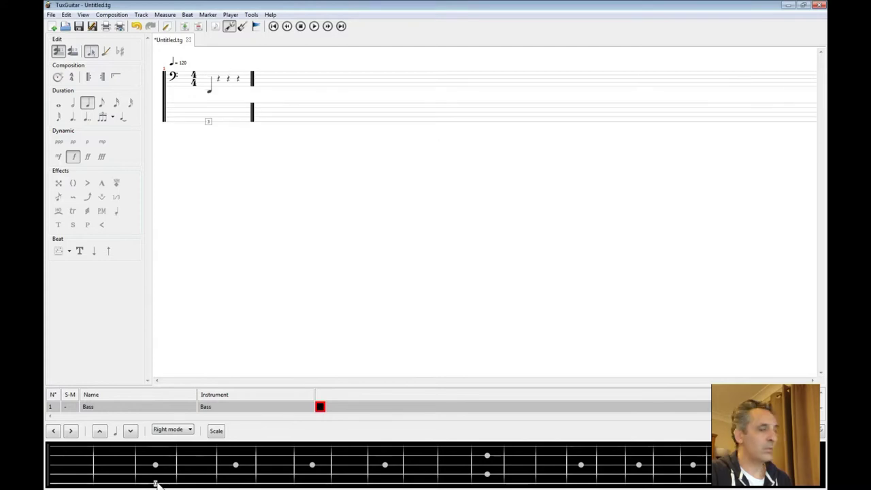
pyautogui.click(156, 483)
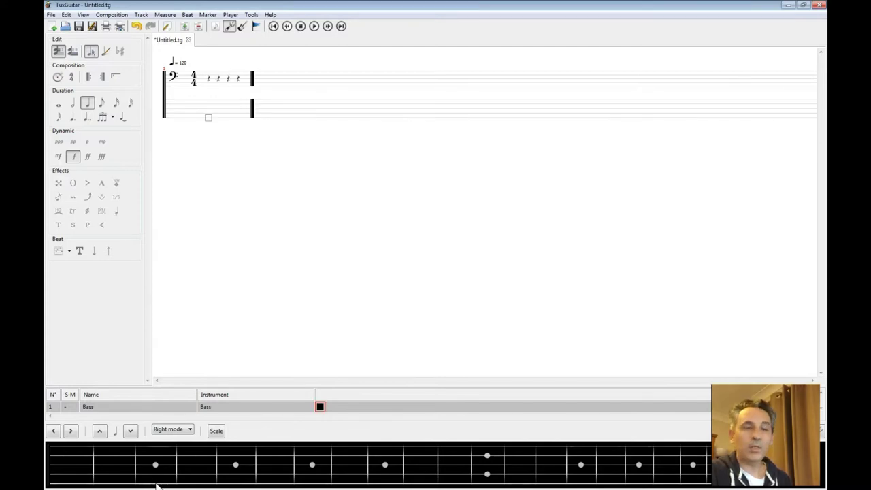
pyautogui.click(156, 484)
pyautogui.click(156, 483)
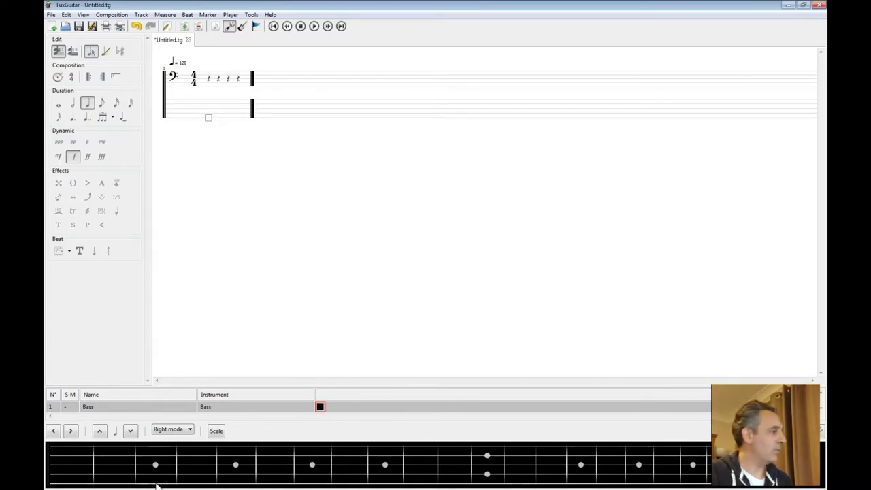
pyautogui.click(156, 483)
pyautogui.click(156, 483)
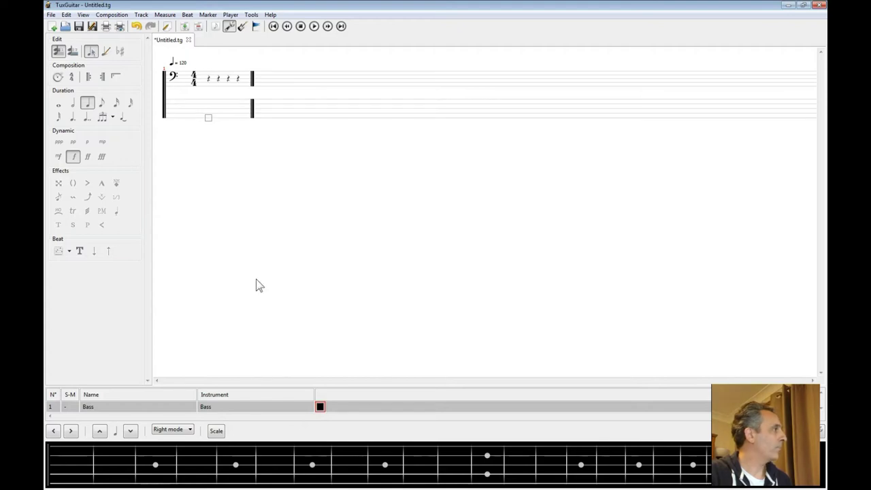
# Set the MIDI port in the sound settings to loopMIDI Port and apply the change immediately
pyautogui.click(252, 15)
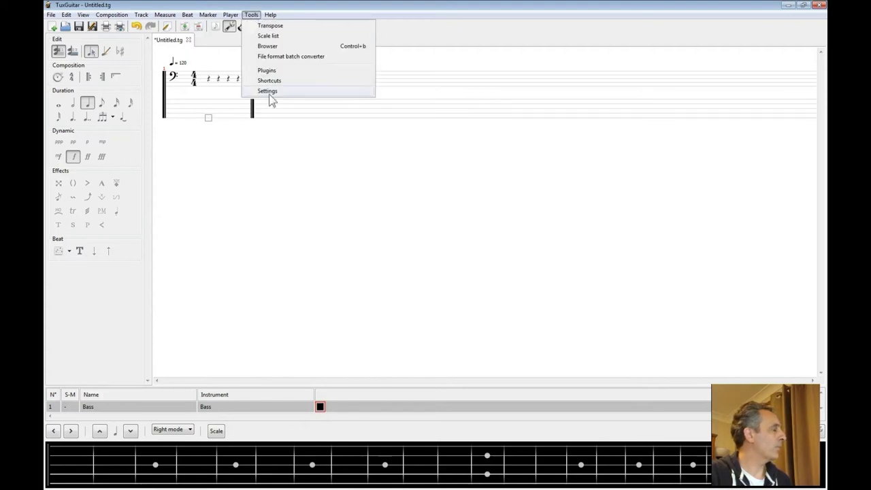
pyautogui.click(269, 92)
pyautogui.click(315, 290)
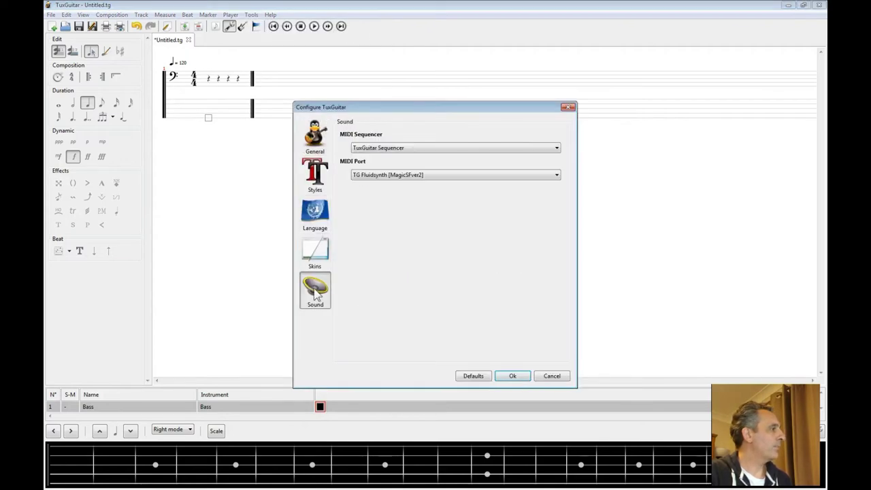
pyautogui.click(439, 178)
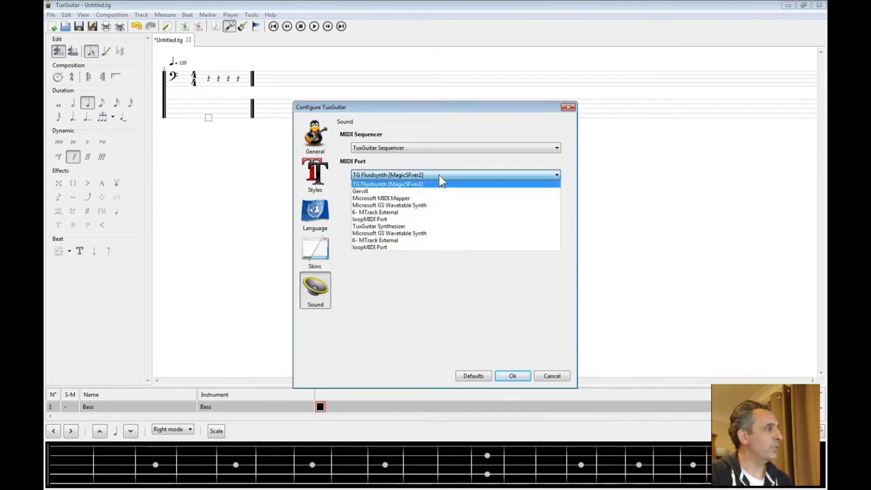
pyautogui.click(401, 251)
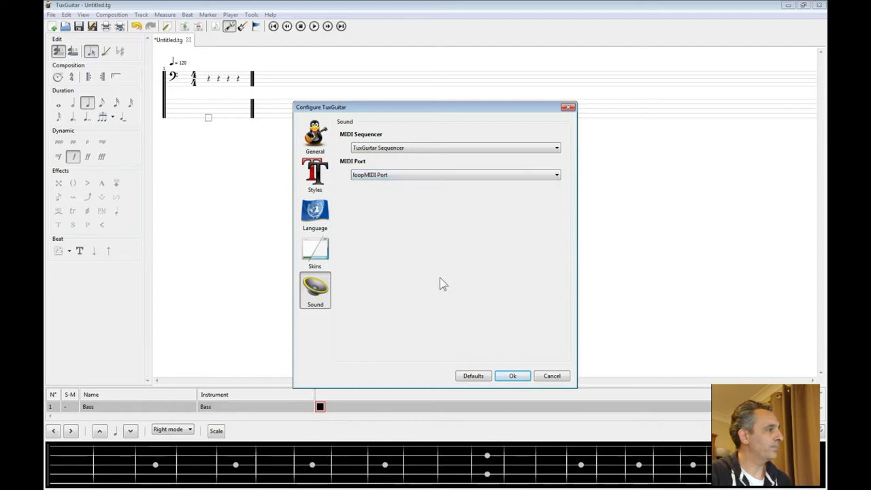
pyautogui.click(515, 378)
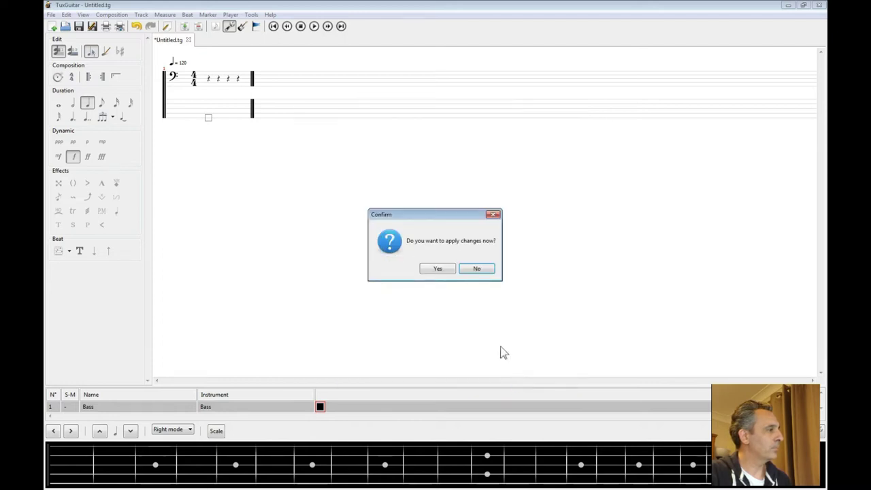
pyautogui.click(441, 270)
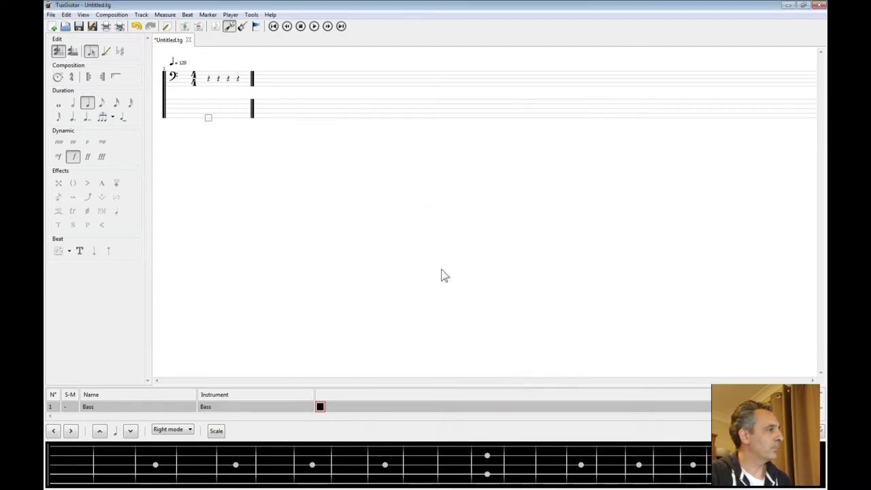
# Test the third-fret B-string note through the loopMIDI output without keeping it in the measure
pyautogui.click(156, 483)
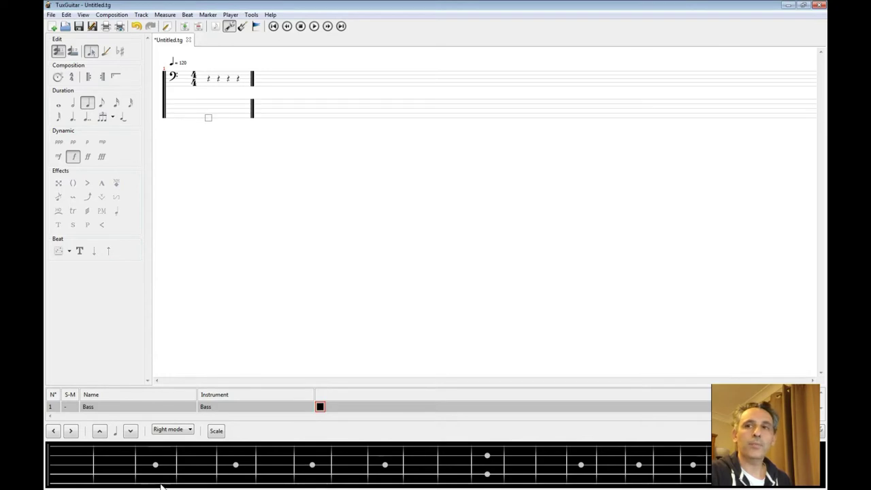
pyautogui.click(156, 483)
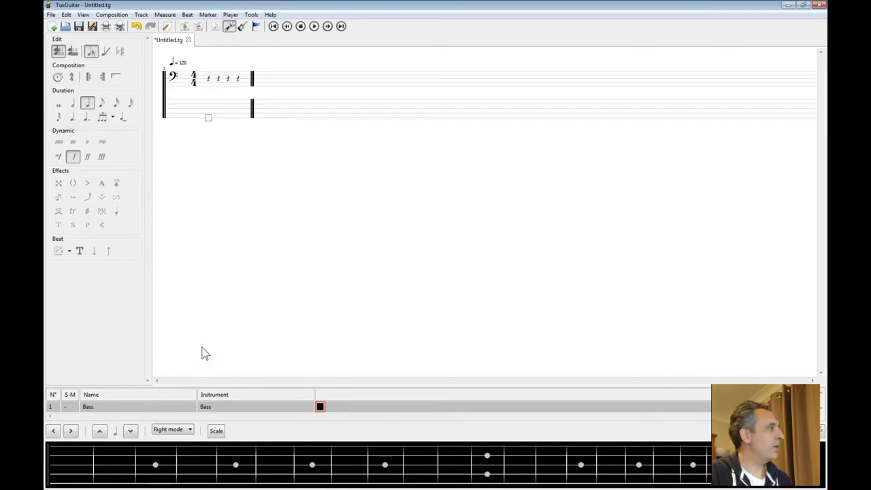
pyautogui.press('Right')
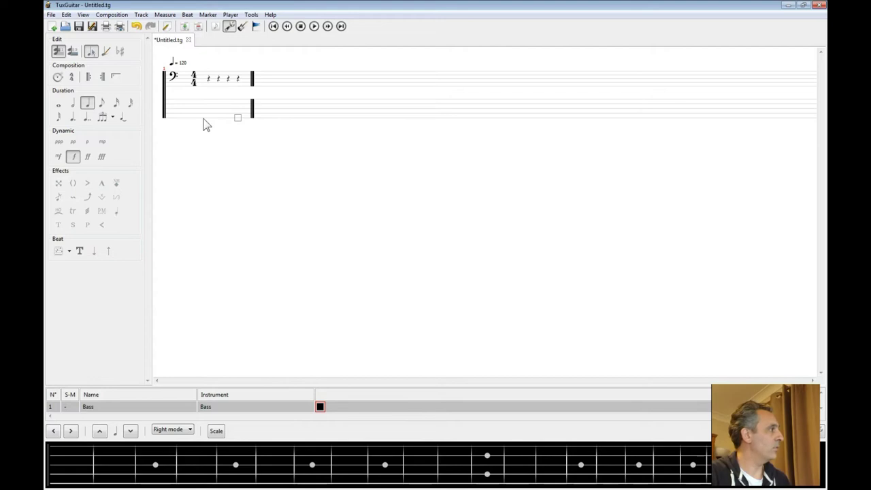
# Fill measure 1 with four quarter notes at fret 3 on the low B string
pyautogui.click(157, 483)
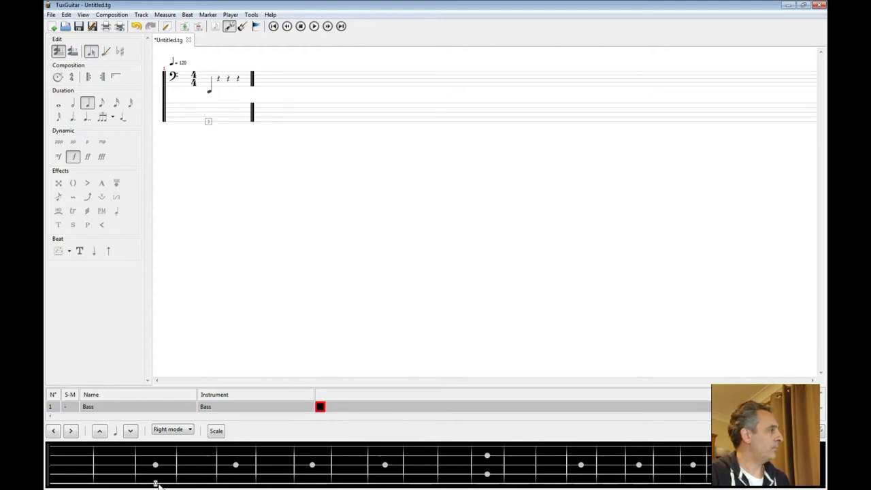
pyautogui.press('Right')
pyautogui.click(157, 484)
pyautogui.press('Right')
pyautogui.click(158, 484)
pyautogui.press('Right')
pyautogui.click(157, 483)
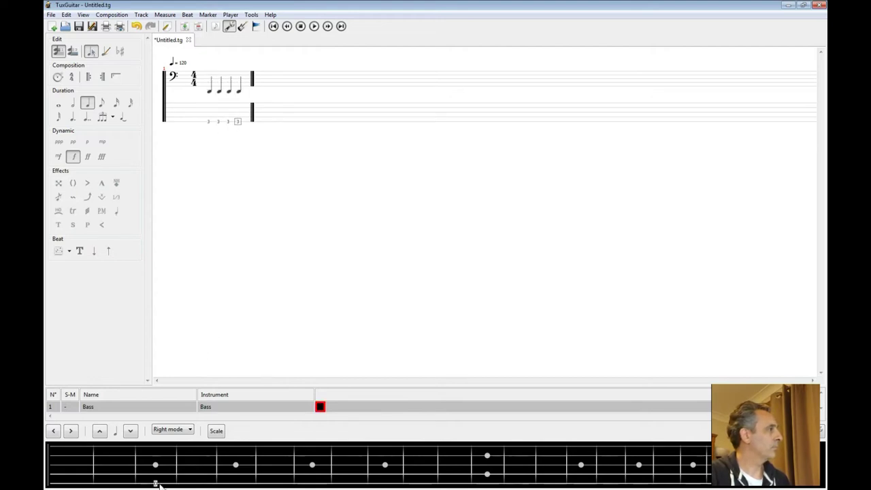
# Enable looped playback in simple mode, and play the measure briefly before stopping it
pyautogui.click(230, 14)
pyautogui.click(252, 80)
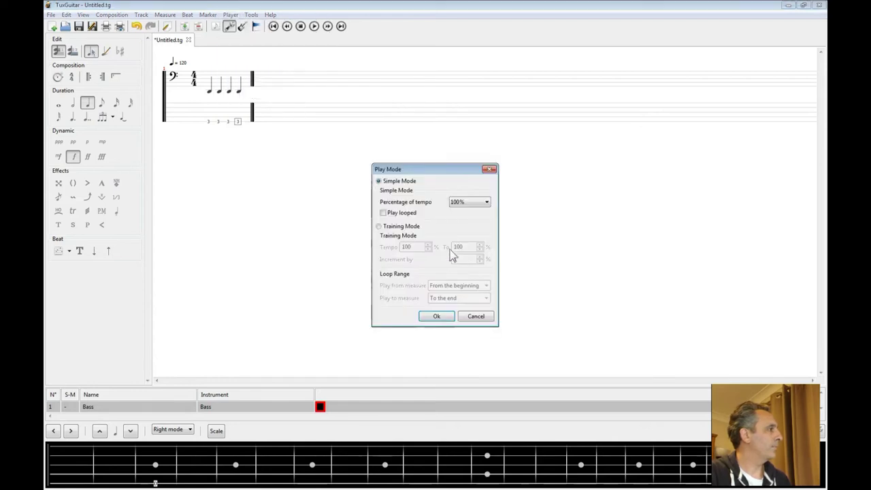
pyautogui.click(401, 212)
pyautogui.click(437, 316)
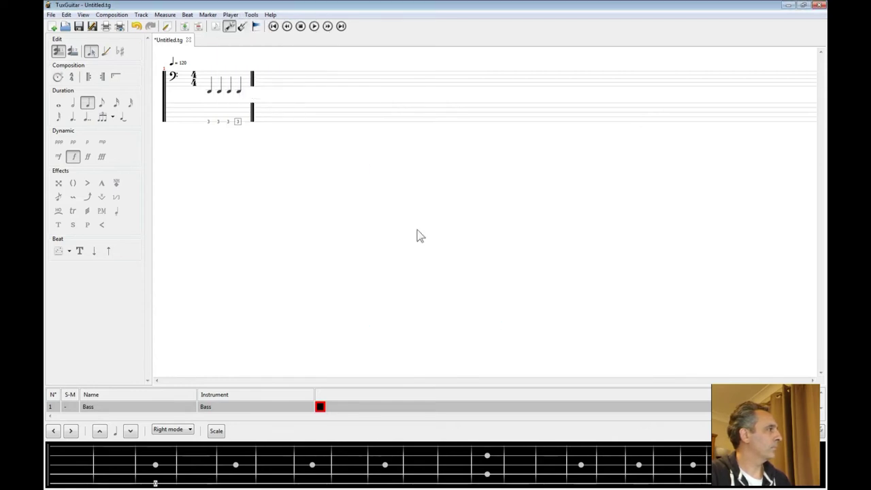
pyautogui.click(314, 26)
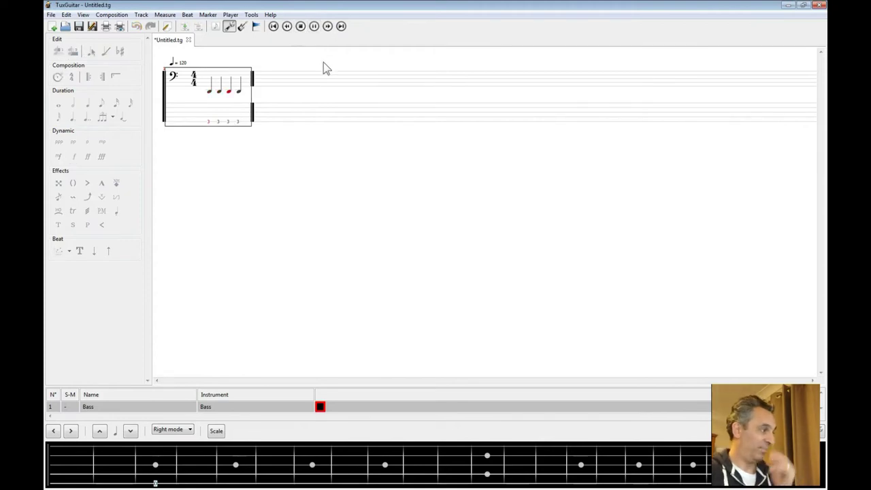
pyautogui.click(300, 26)
# Change beat 2 to fret 6 on the B string and beats 3 and 4 to frets 3 and 5 on the E string
pyautogui.click(218, 122)
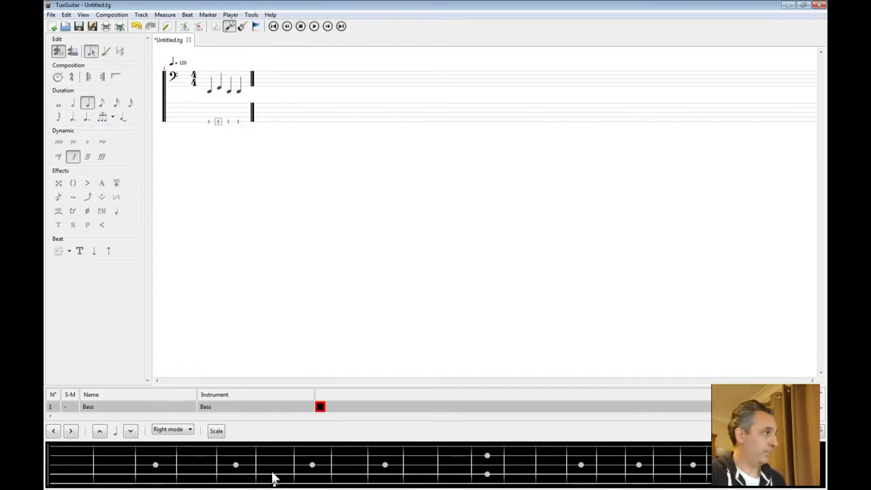
pyautogui.press('Right')
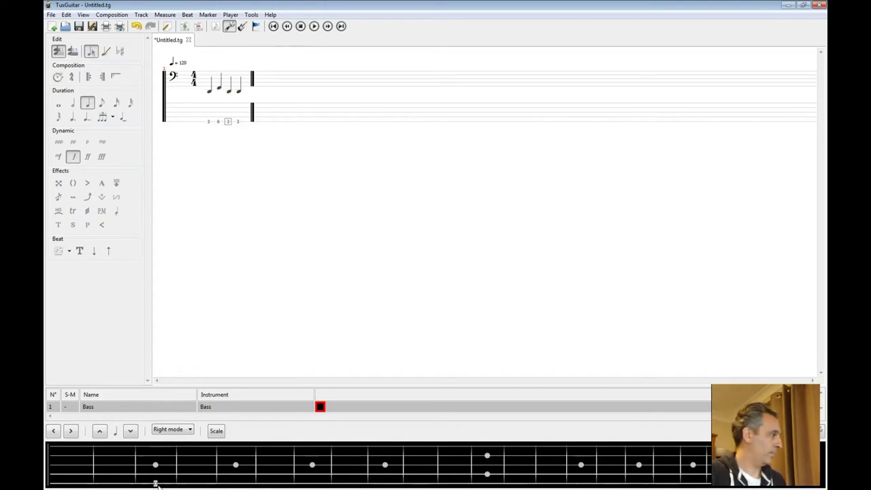
pyautogui.click(155, 480)
pyautogui.click(236, 475)
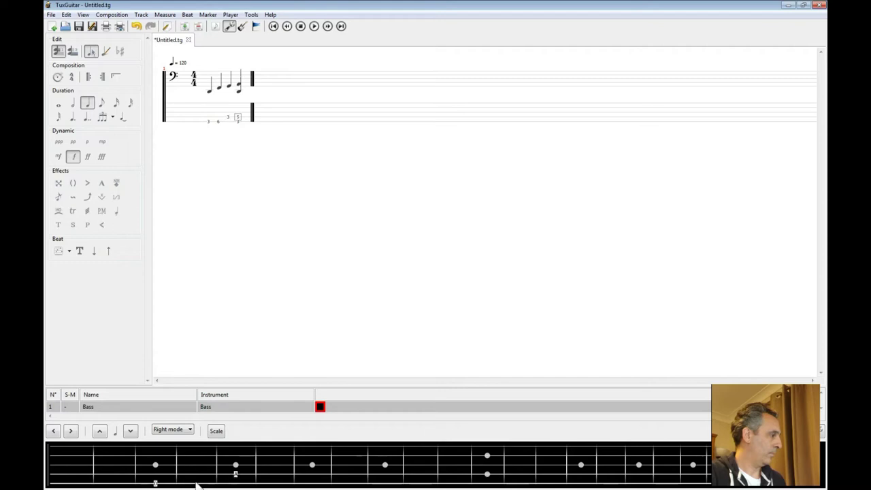
pyautogui.click(155, 483)
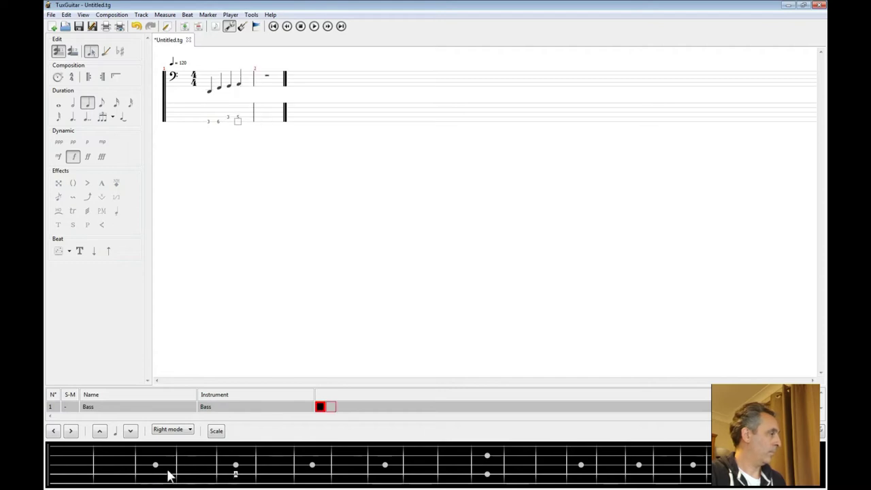
# Delete the empty measure 2 from the bass track
pyautogui.click(164, 15)
pyautogui.click(189, 91)
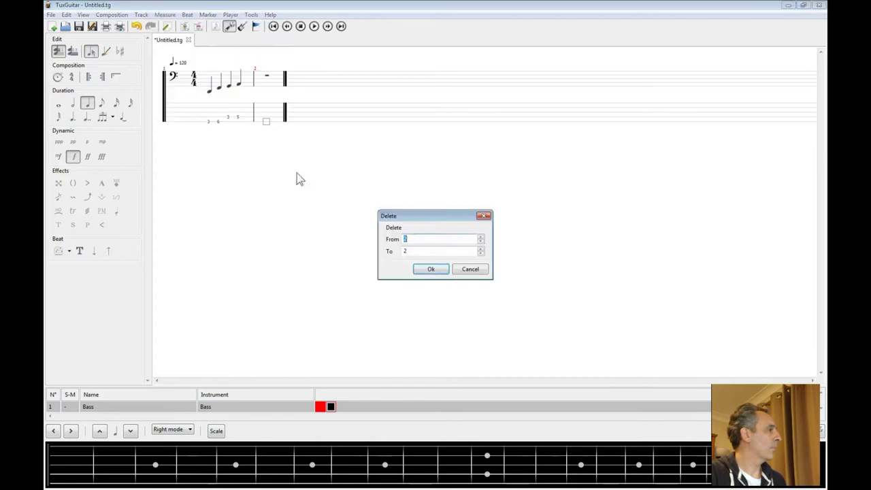
pyautogui.click(430, 270)
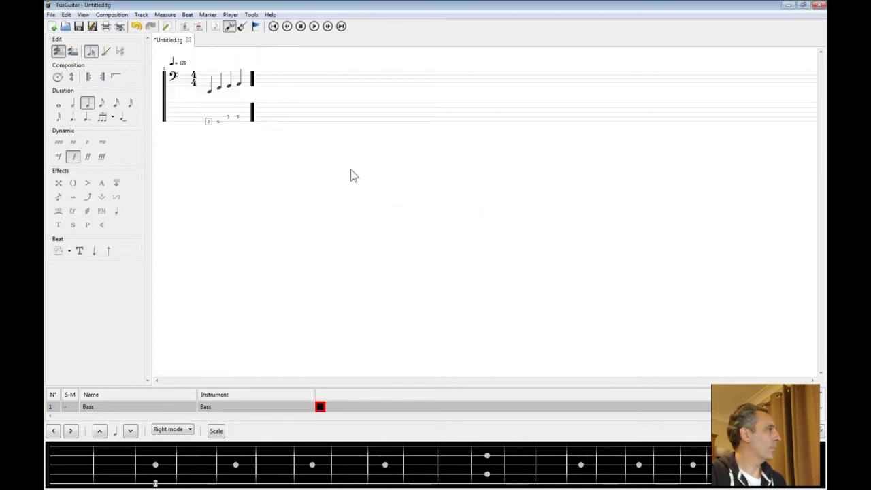
# Play the looped bass line, check the Bass MIDI track's signal in REAPER, and return to TuxGuitar
pyautogui.click(314, 27)
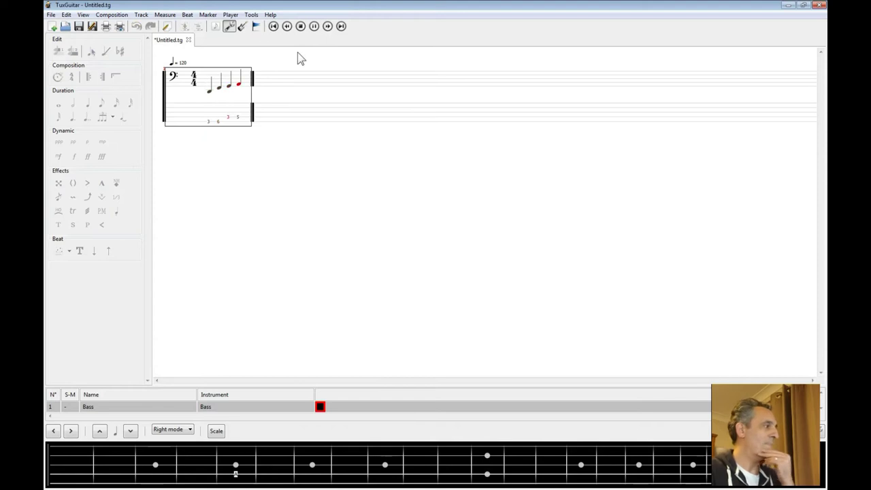
pyautogui.click(783, 6)
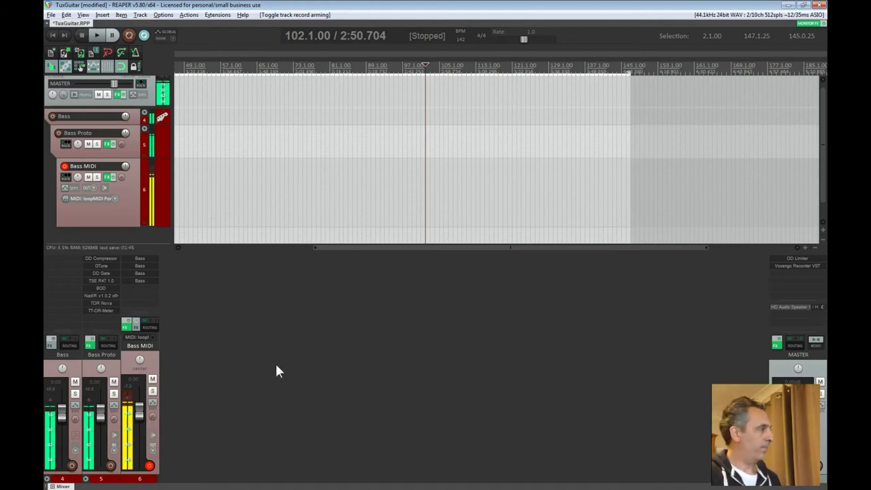
pyautogui.hotkey('alt', 'Tab')
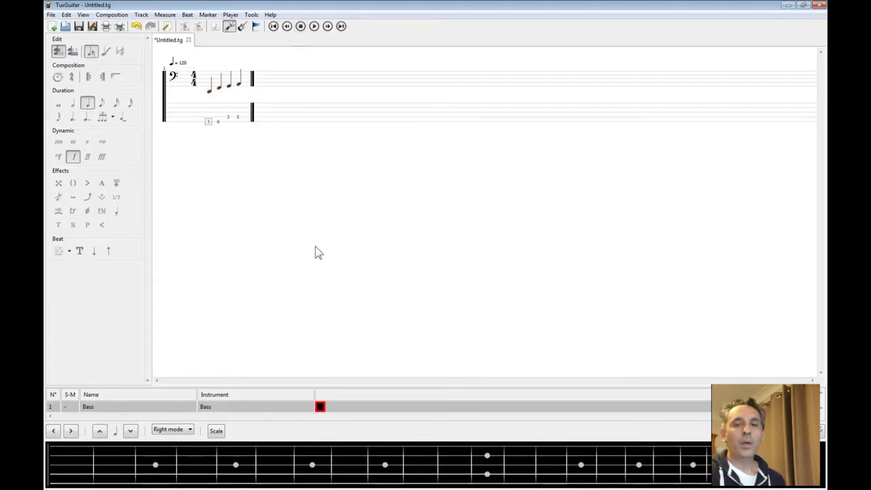
# Switch to REAPER and open the MT-PowerDrumKit plugin on the Drums VSTi track
pyautogui.hotkey('alt', 'Tab')
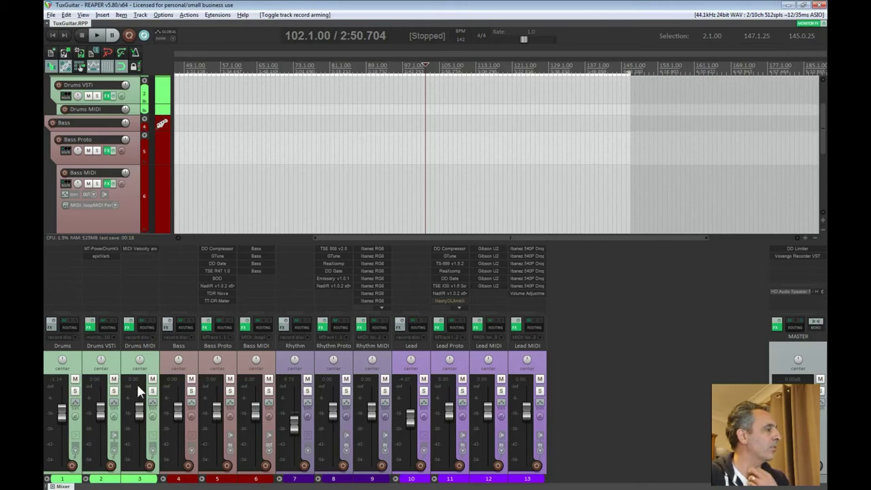
pyautogui.click(113, 371)
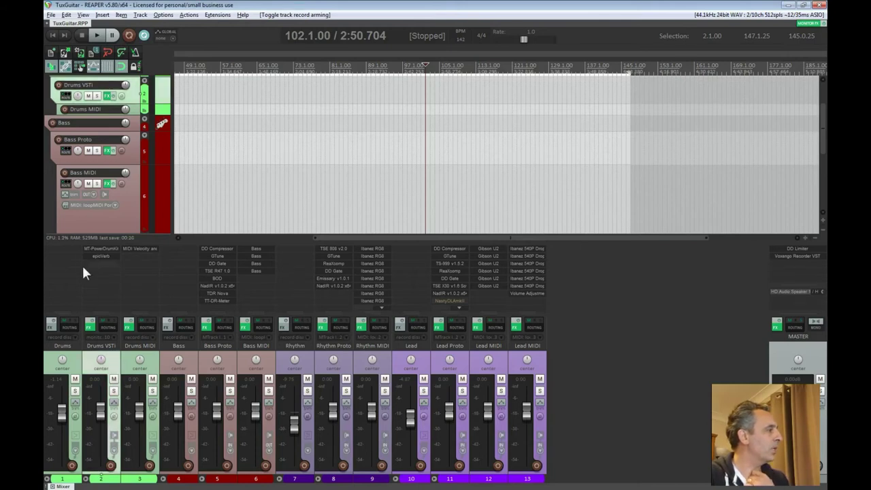
pyautogui.click(102, 249)
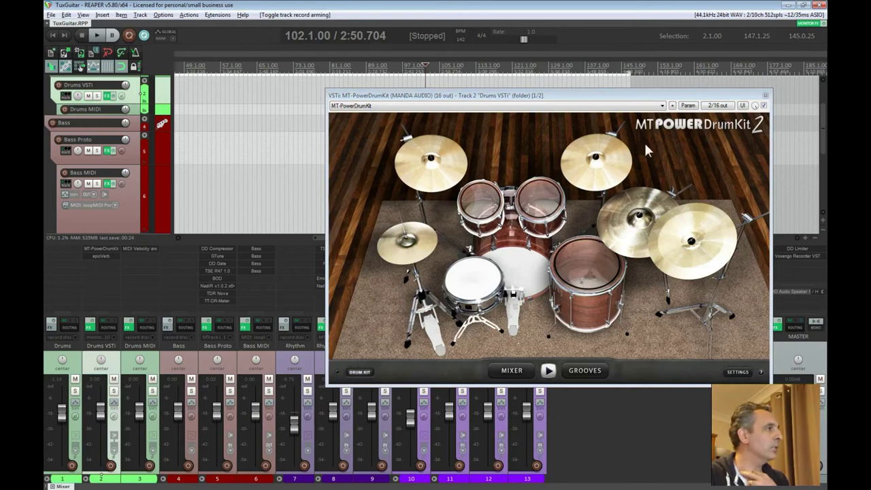
# Browse the drum kit's groove library, including the 8th Ride style's Groove 08 and Fill 08, and close the plugin
pyautogui.click(585, 371)
pyautogui.click(395, 221)
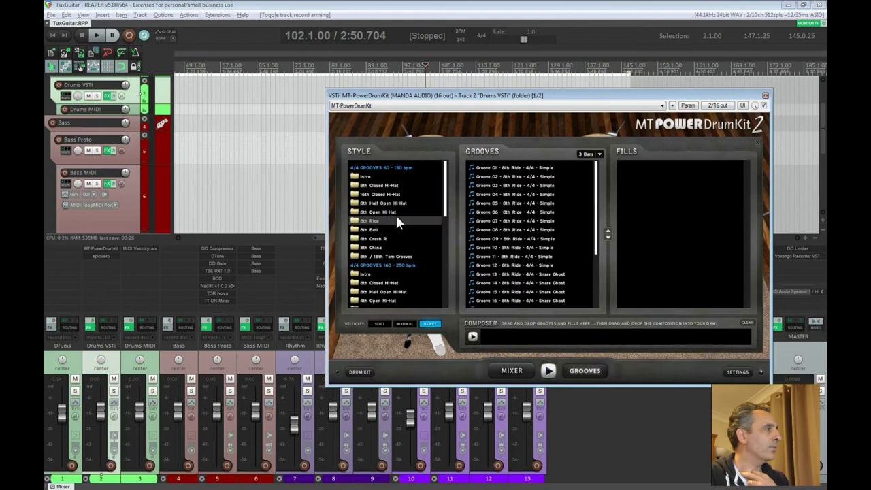
pyautogui.click(525, 229)
pyautogui.click(650, 232)
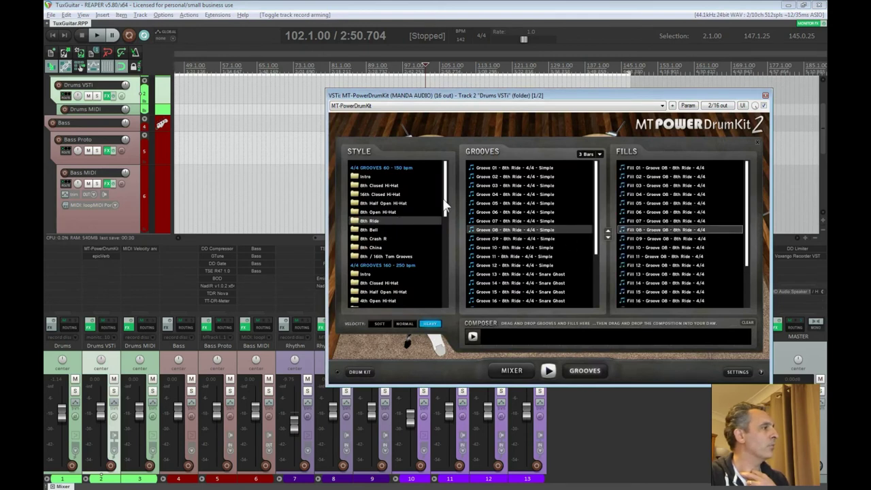
pyautogui.moveTo(448, 206); pyautogui.dragTo(448, 232)
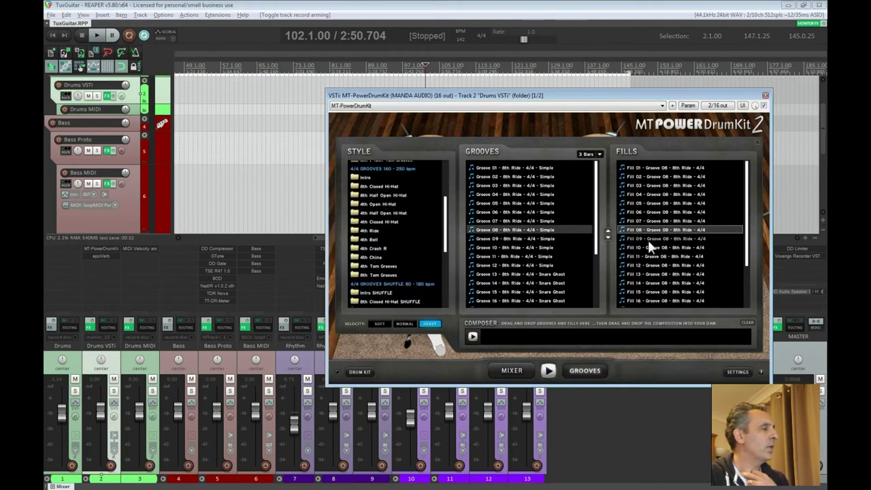
pyautogui.click(765, 96)
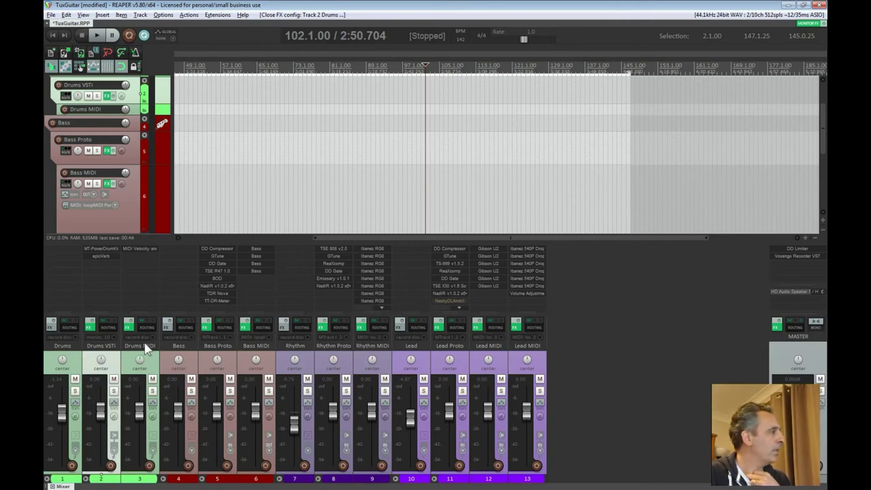
# Open the Rhythm MIDI track's effects chain and inspect the sample waveforms and note ranges of its Ibanez RG8 samplers
pyautogui.click(249, 373)
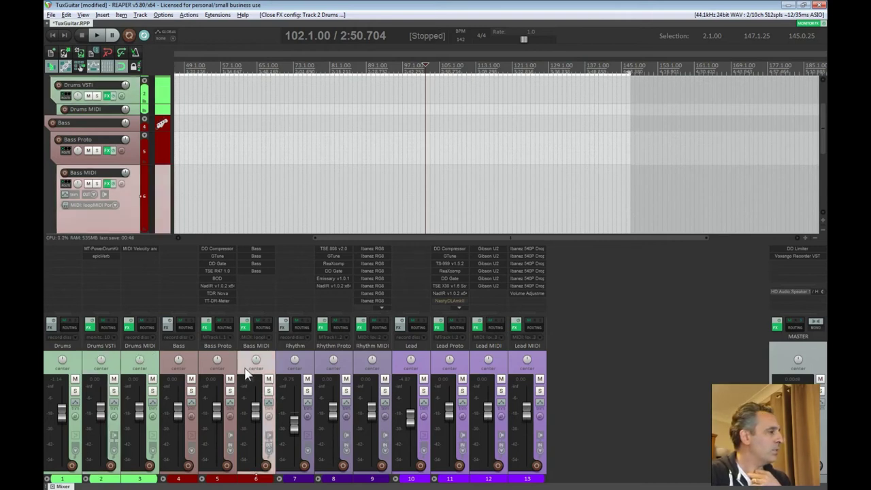
pyautogui.click(367, 373)
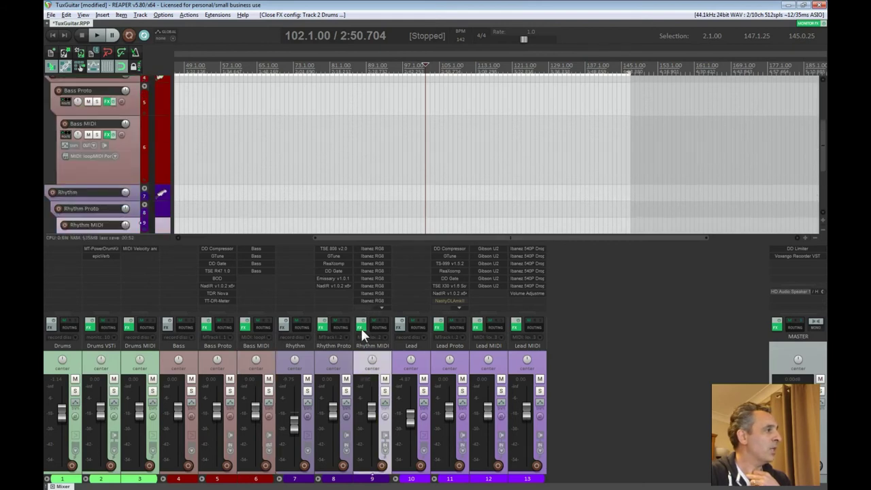
pyautogui.click(372, 301)
pyautogui.moveTo(603, 83); pyautogui.dragTo(470, 77)
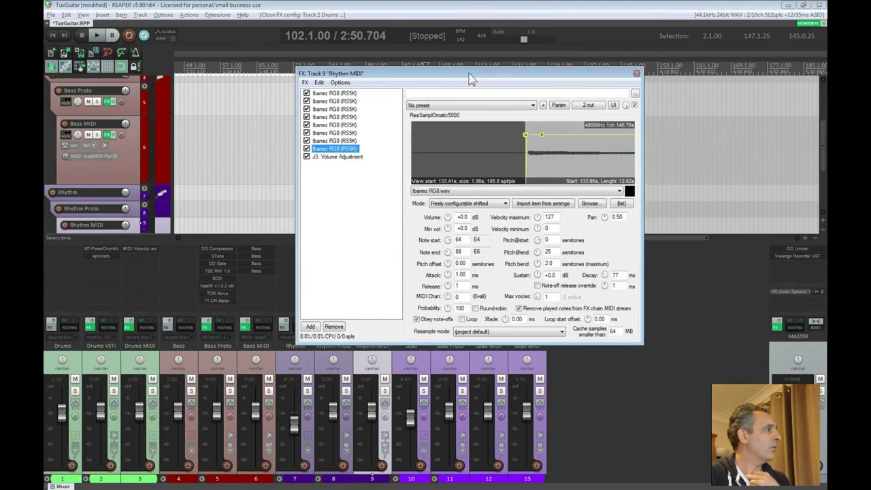
pyautogui.click(343, 93)
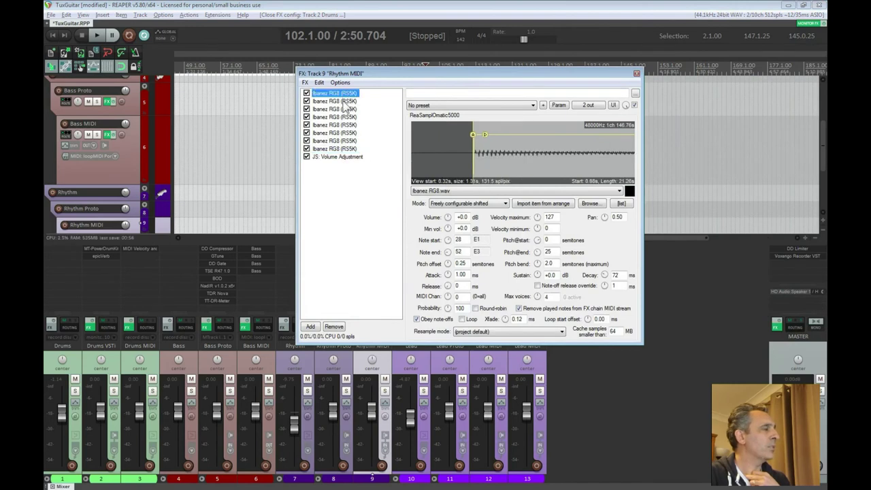
pyautogui.scroll(-10, 506, 158)
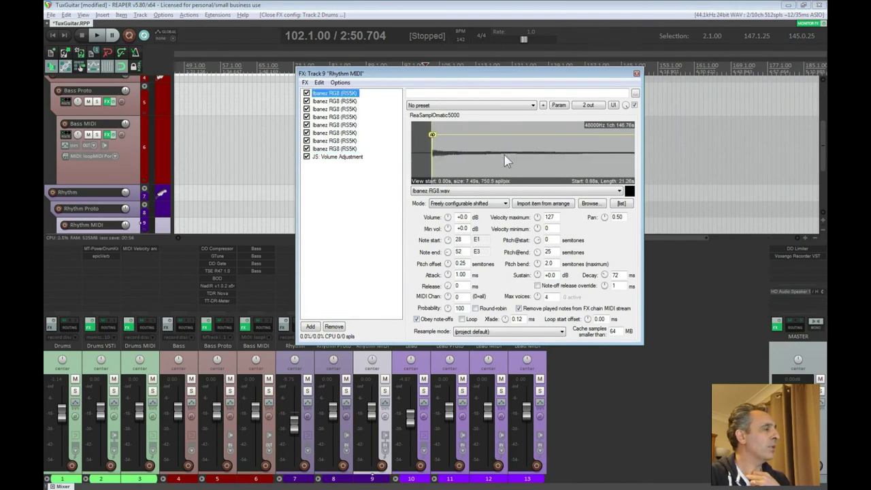
pyautogui.scroll(-4, 522, 154)
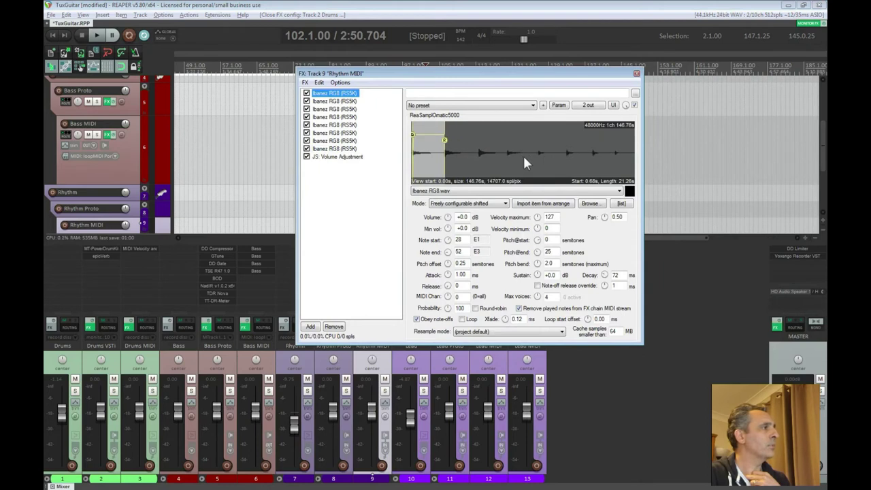
pyautogui.click(356, 133)
pyautogui.click(349, 141)
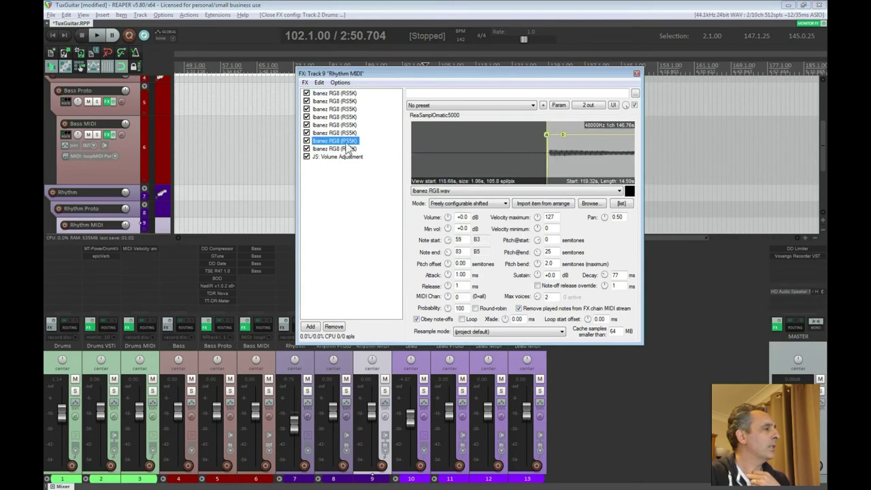
# Review the Volume Adjustment effect's settings on the Rhythm MIDI track and close the effects chain
pyautogui.click(346, 157)
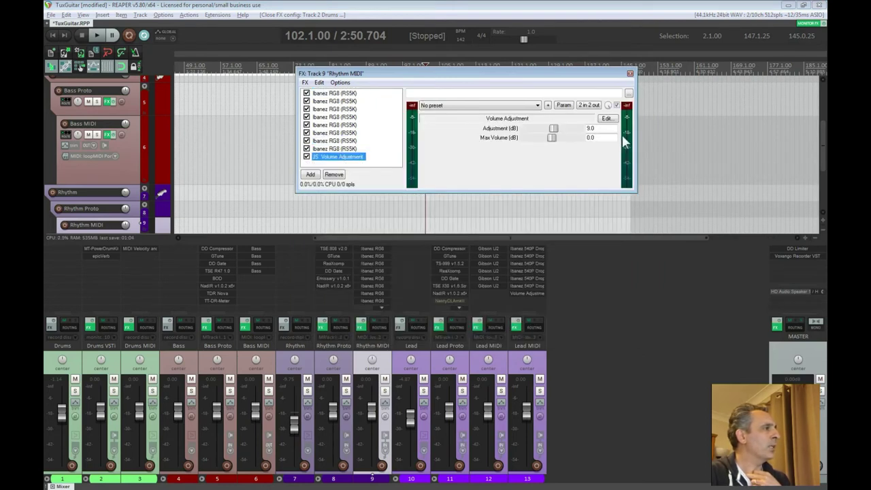
pyautogui.click(602, 128)
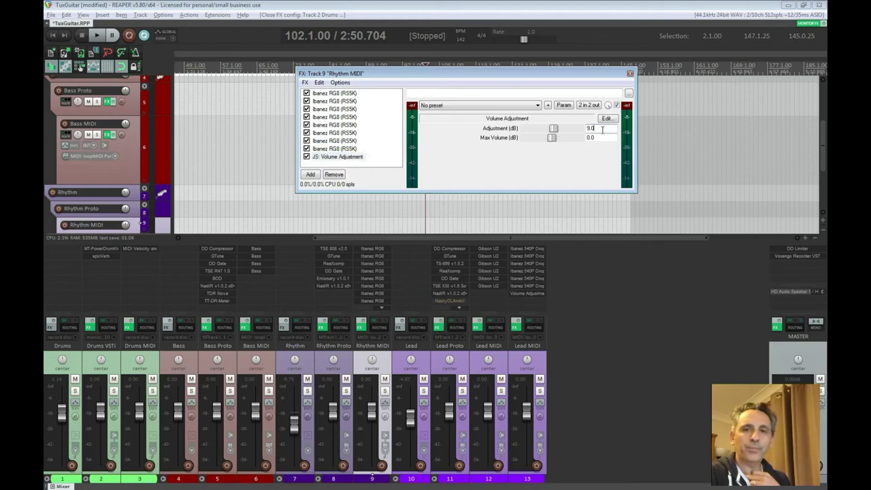
pyautogui.press('Return')
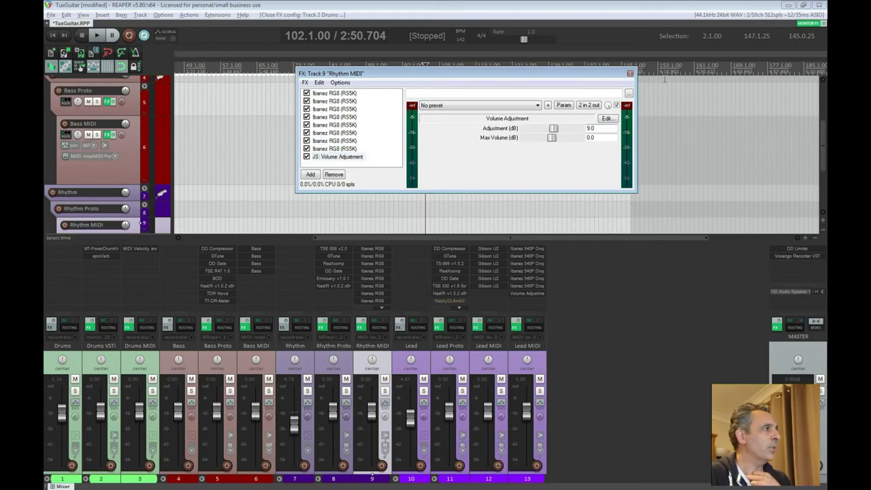
pyautogui.click(631, 74)
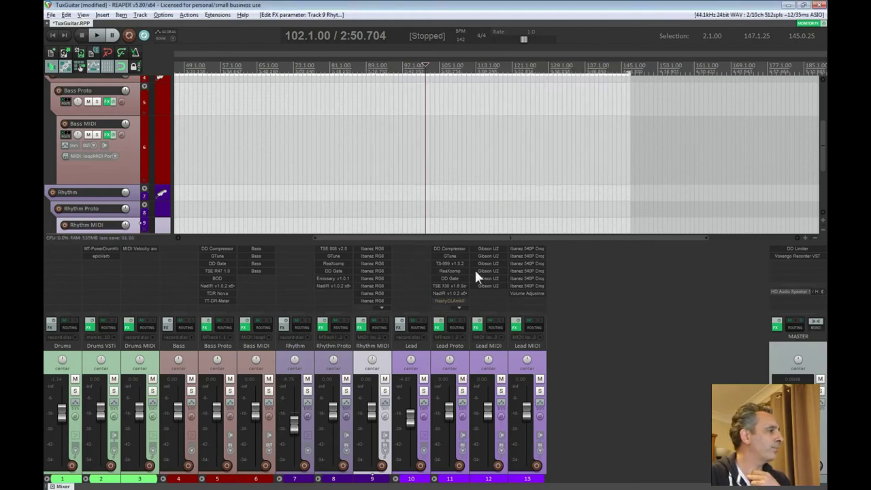
# Review the Gibson U2 samplers in the effects chain of Lead MIDI track 12 and close it
pyautogui.click(499, 373)
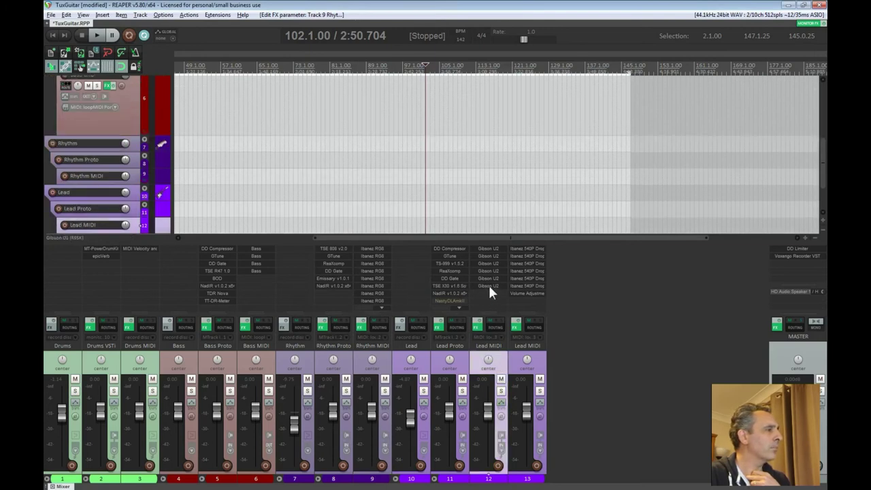
pyautogui.click(477, 328)
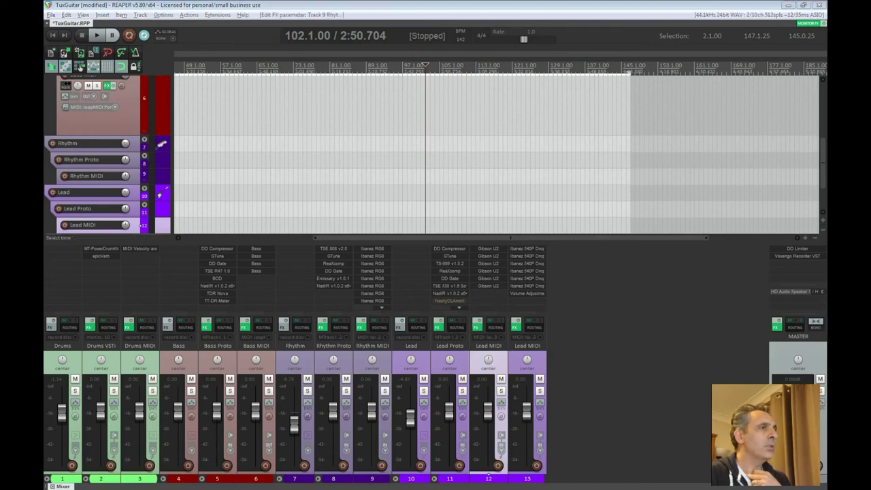
pyautogui.moveTo(500, 94); pyautogui.dragTo(346, 94)
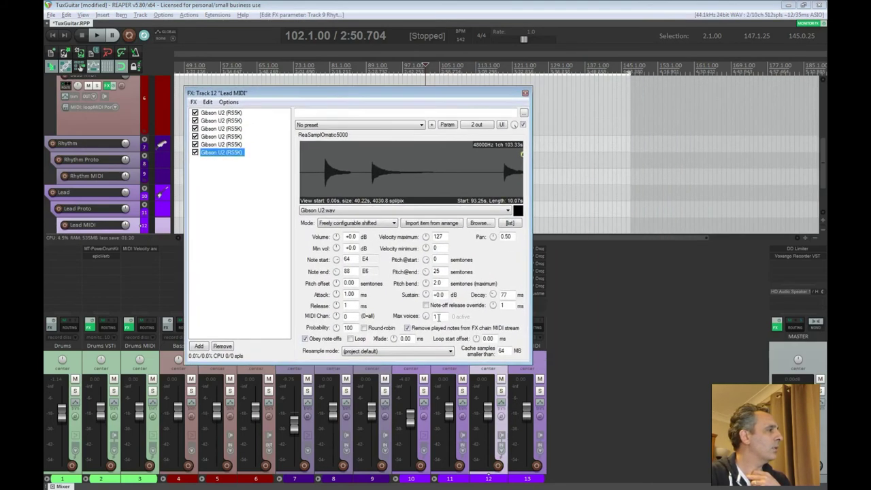
pyautogui.click(525, 93)
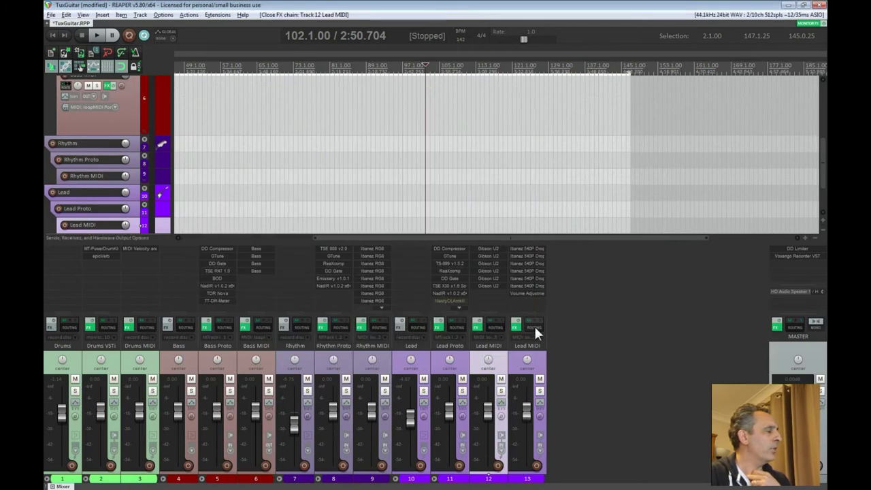
# Review the Ibanez 540P Drop D samplers and Volume Adjustment effect on Lead MIDI track 13, and close the effects chain
pyautogui.click(534, 325)
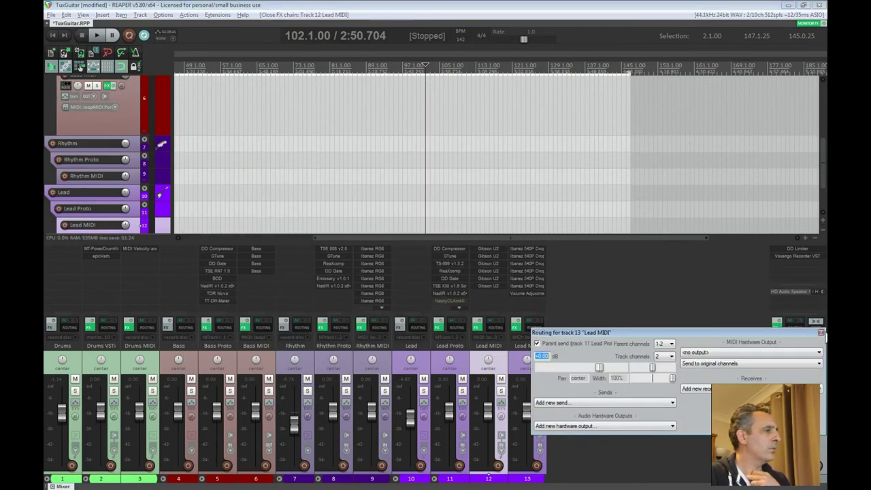
pyautogui.click(822, 333)
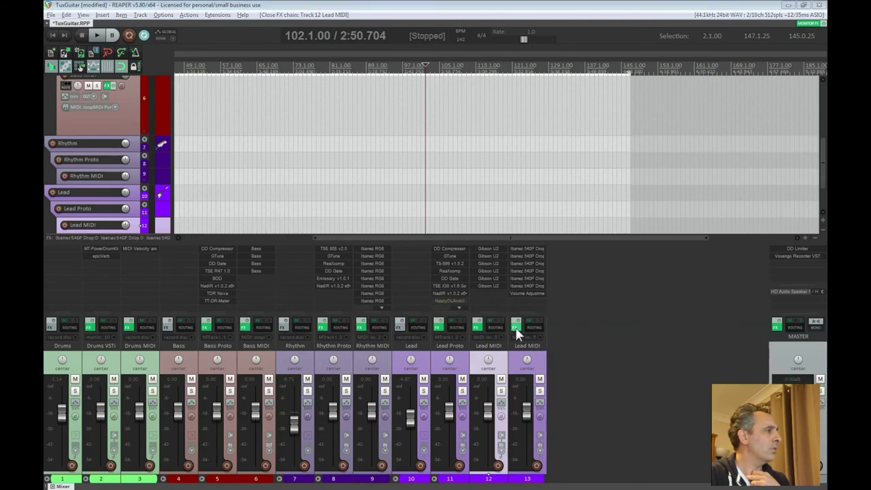
pyautogui.click(516, 325)
pyautogui.moveTo(744, 82); pyautogui.dragTo(369, 70)
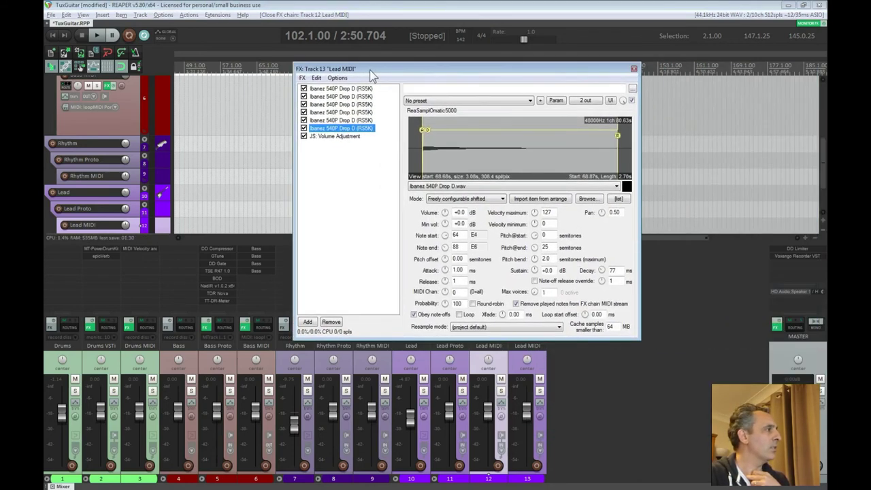
pyautogui.click(341, 136)
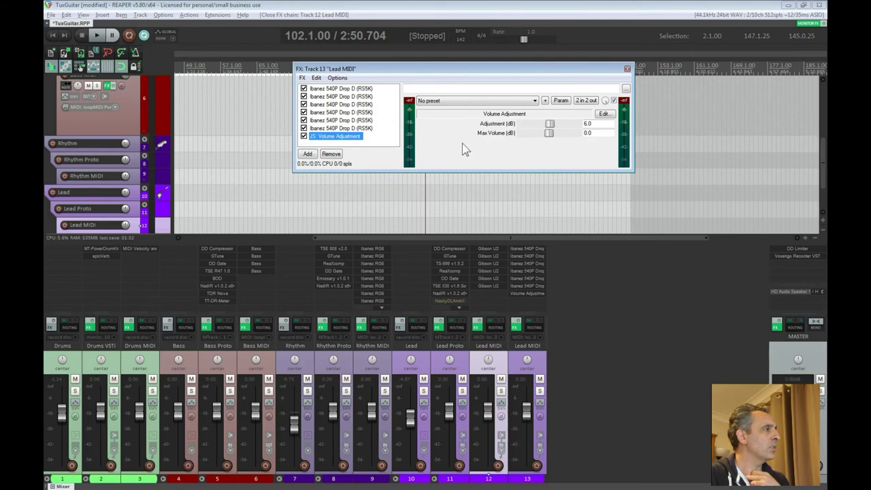
pyautogui.click(362, 129)
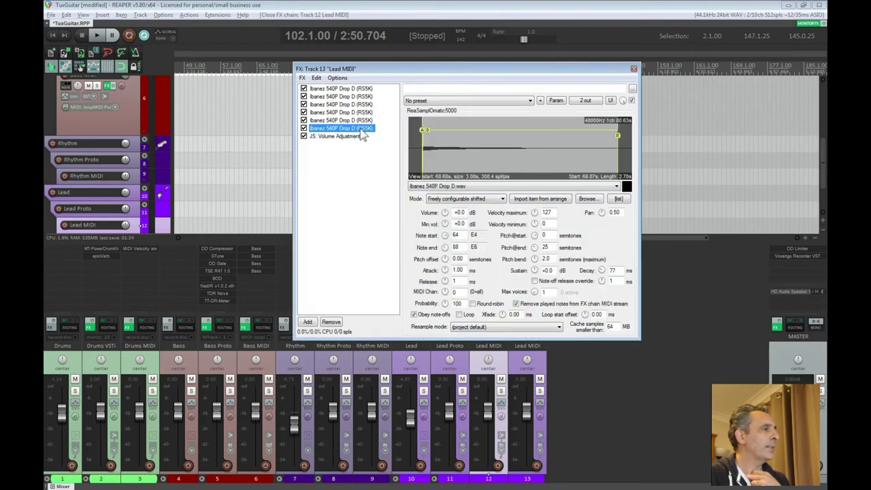
pyautogui.click(633, 69)
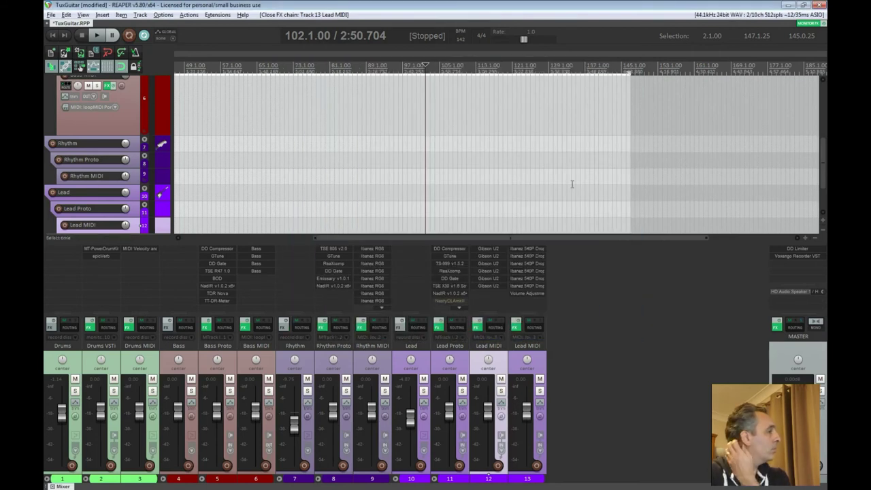
# Remove the time selection and return the edit cursor to the start of the project
pyautogui.click(590, 148)
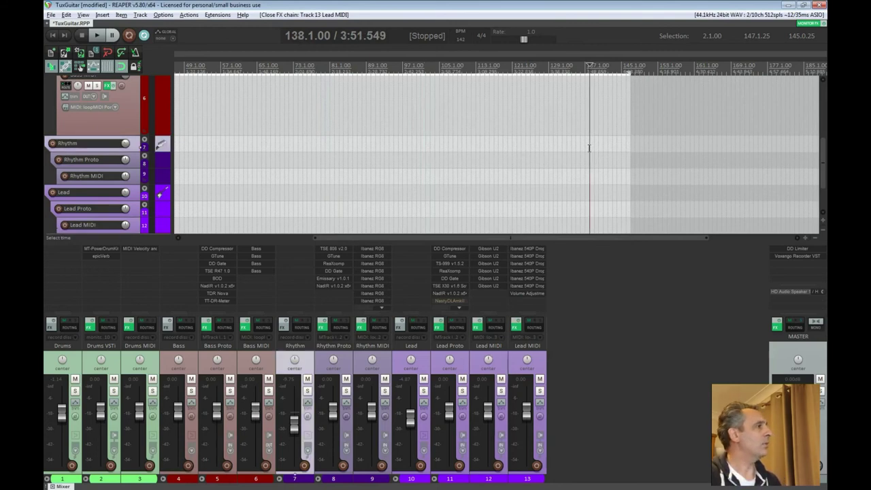
pyautogui.press('Escape')
pyautogui.press('Home')
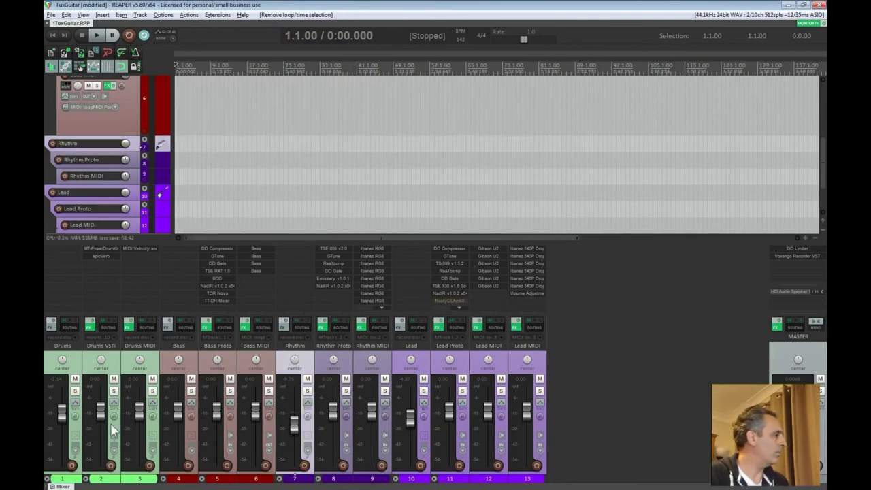
# Check which loopMIDI Port channel feeds the Drums VSTi track's MIDI input, leaving the setting as it is
pyautogui.click(114, 338)
pyautogui.moveTo(164, 362)
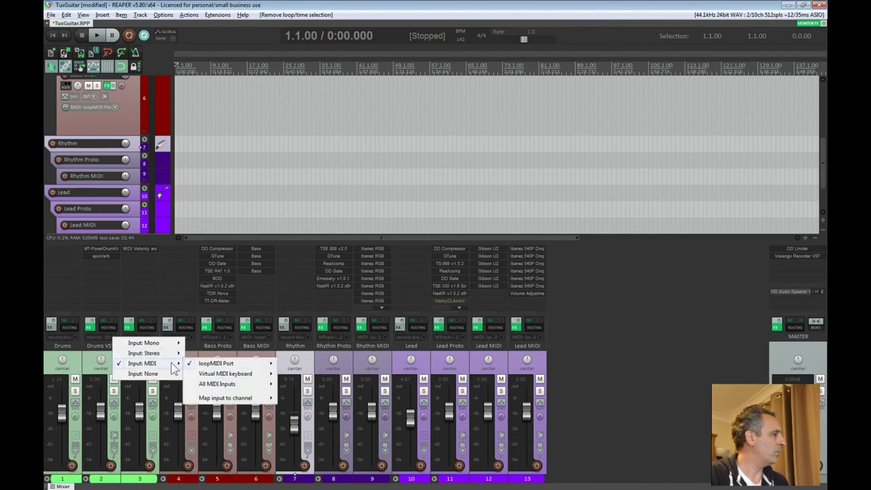
pyautogui.moveTo(211, 365)
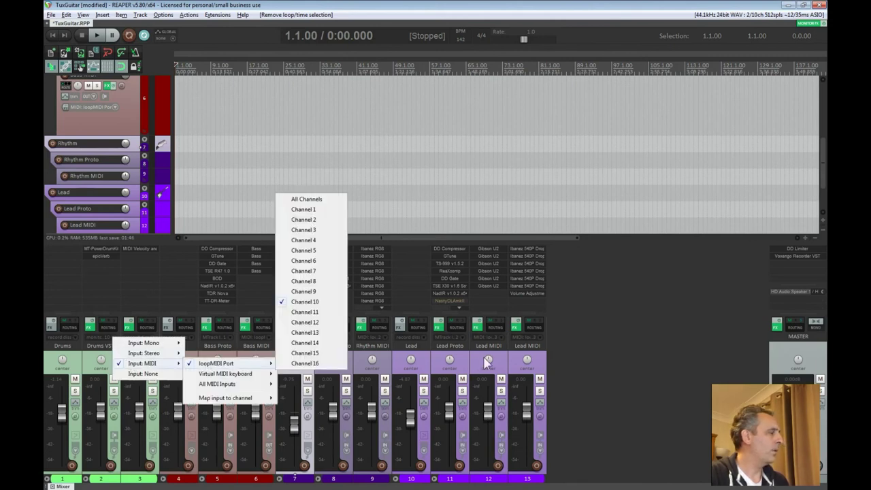
pyautogui.click(519, 368)
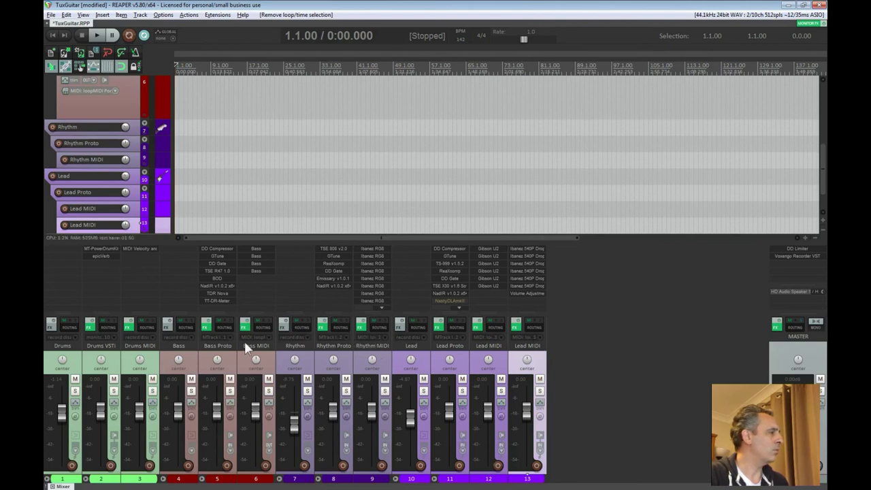
# Arm the Drums VSTi, Bass MIDI, Rhythm MIDI and Lead MIDI (track 13) tracks for recording
pyautogui.click(111, 465)
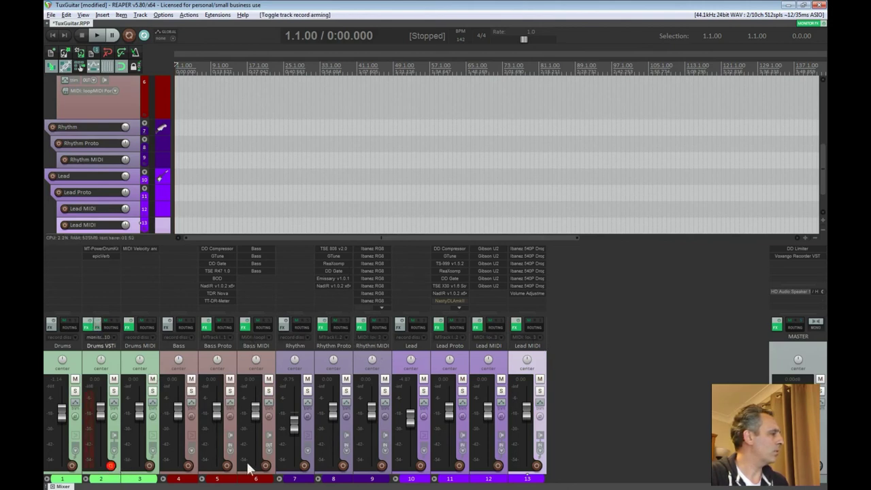
pyautogui.click(265, 466)
pyautogui.click(381, 467)
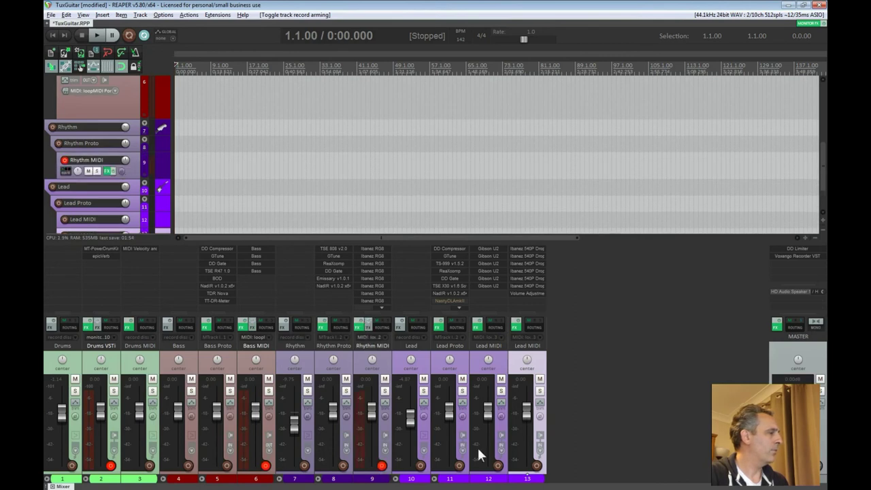
pyautogui.click(537, 466)
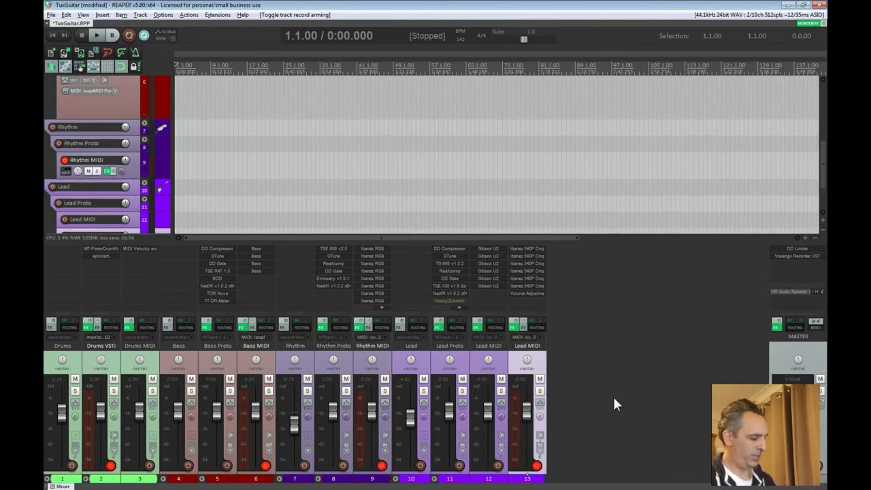
# Switch to TuxGuitar with the False Hope song and unmute its Lead track
pyautogui.hotkey('alt', 'Tab')
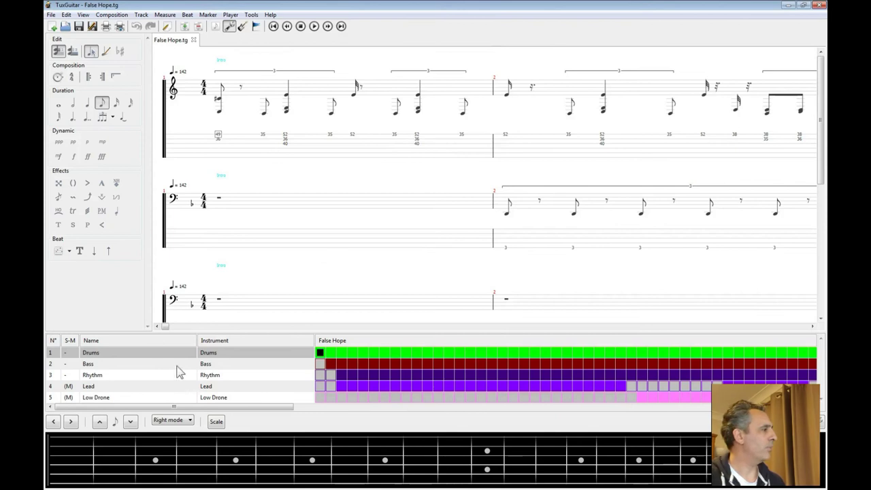
pyautogui.click(140, 379)
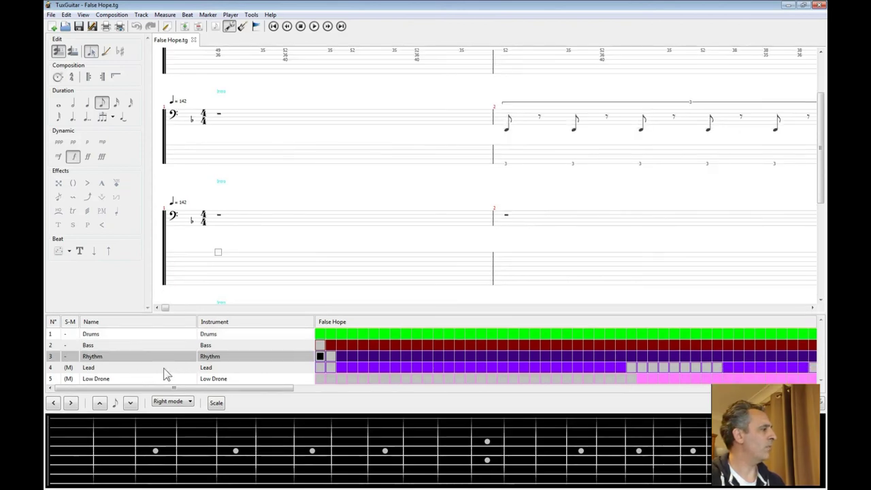
pyautogui.click(164, 369)
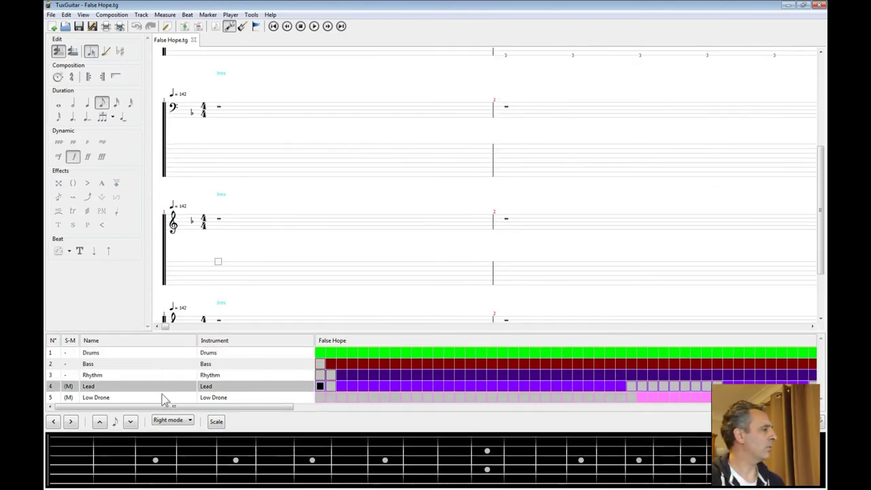
pyautogui.rightClick(75, 386)
pyautogui.click(101, 358)
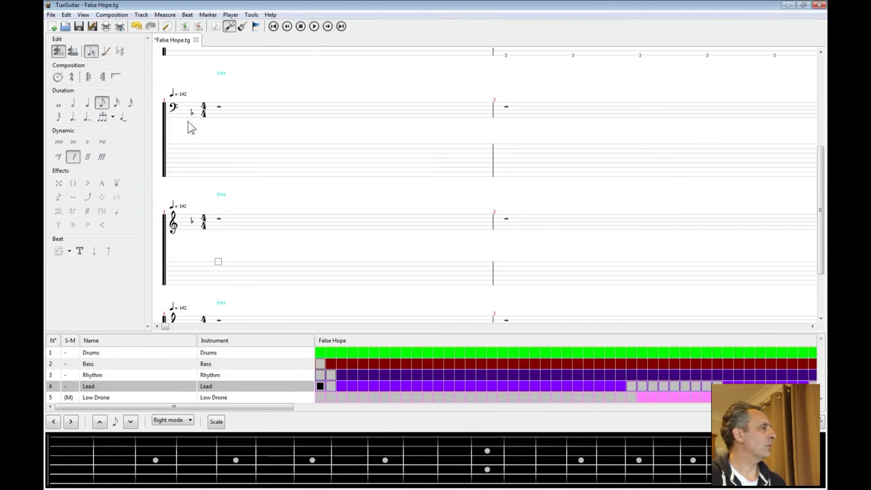
# Play the False Hope song from the first measure of the Drums track
pyautogui.click(320, 352)
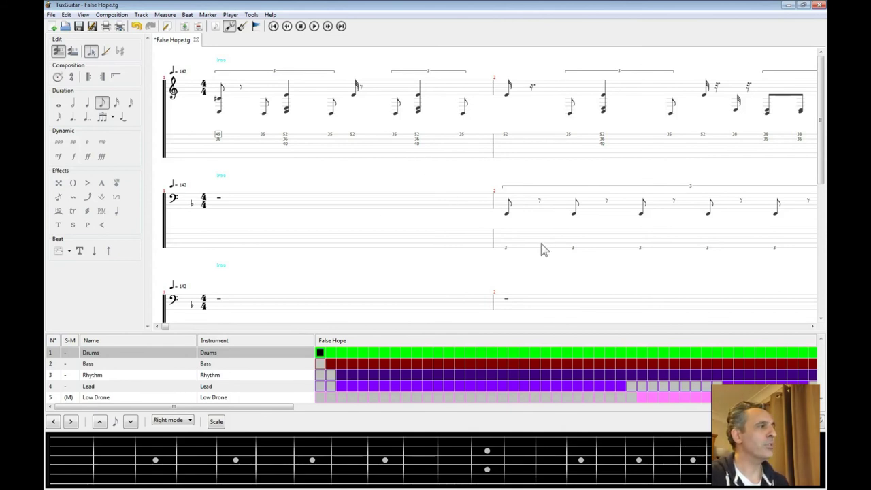
pyautogui.click(314, 26)
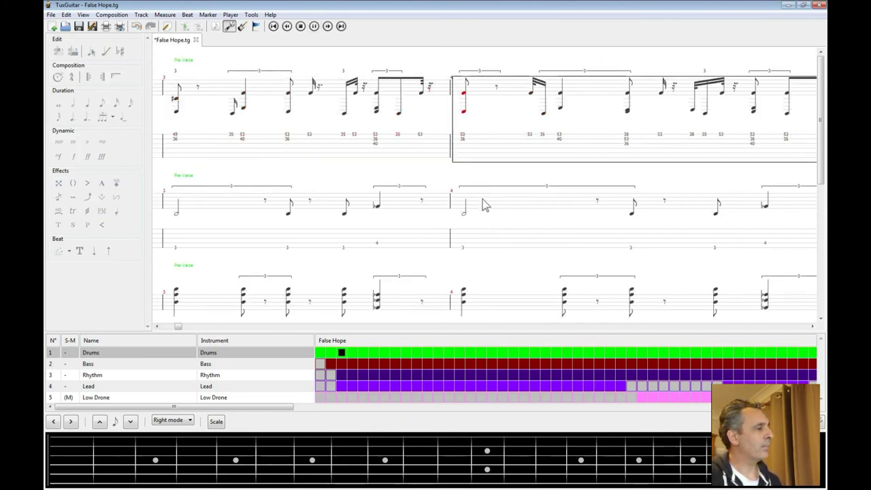
# Check the mixer's level meters in REAPER while the song plays, and stop the playback back in TuxGuitar
pyautogui.hotkey('alt', 'Tab')
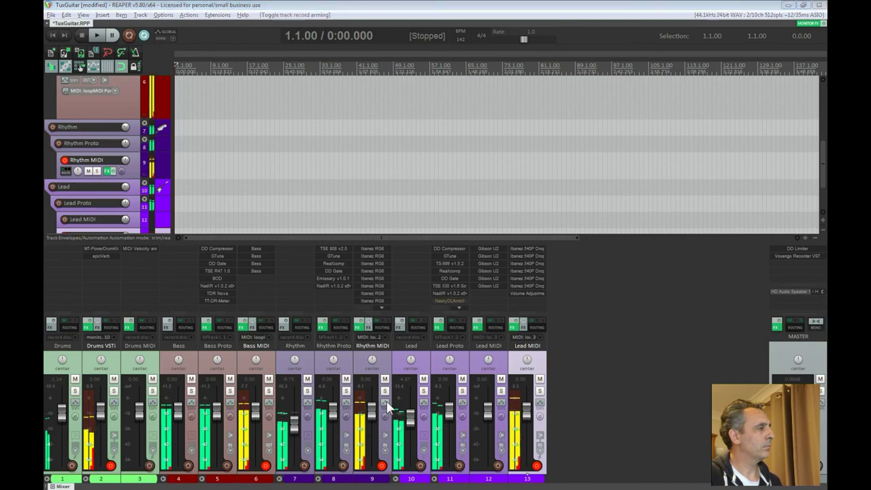
pyautogui.hotkey('alt', 'Tab')
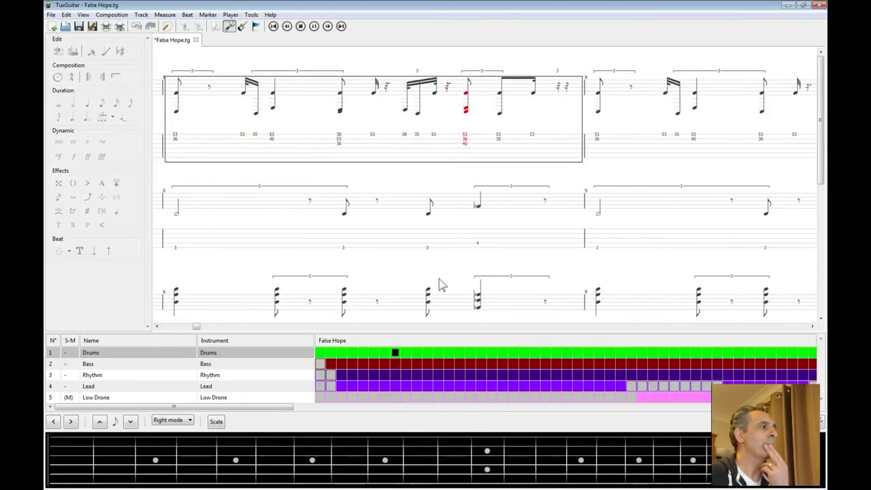
pyautogui.click(300, 27)
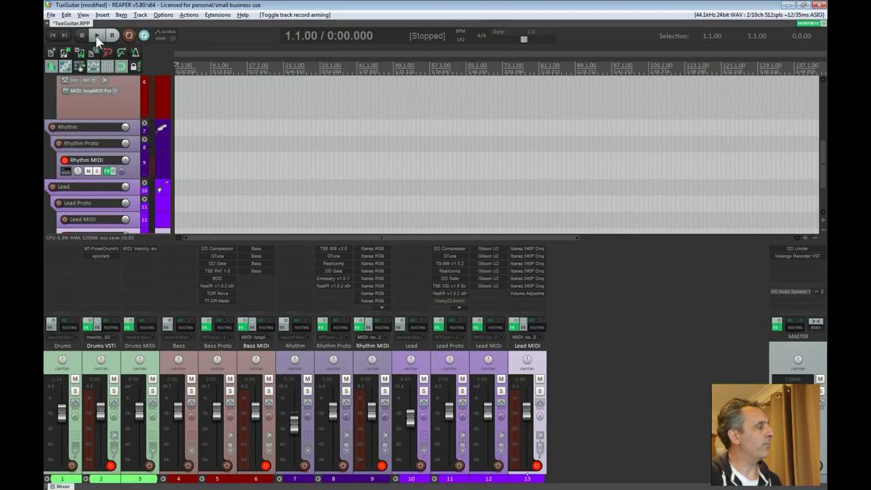
# Examine the input sources offered in REAPER's External Timecode Synchronization settings and close them without changing anything
pyautogui.rightClick(143, 35)
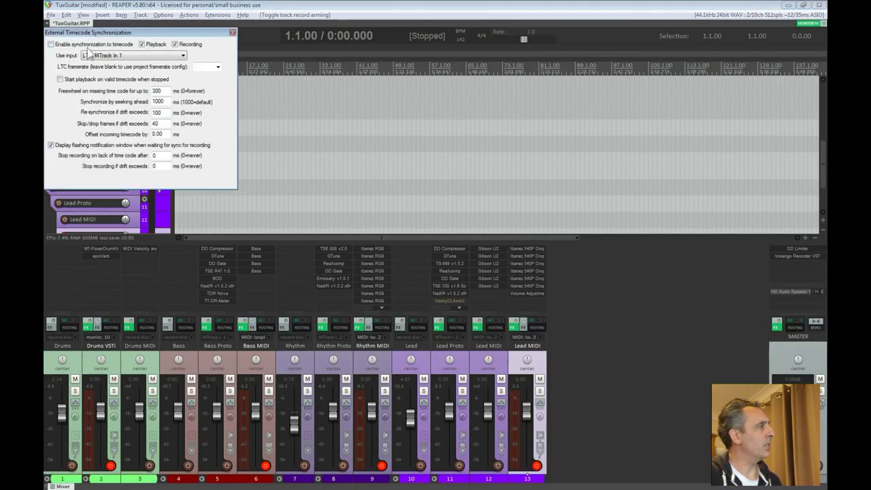
pyautogui.click(89, 53)
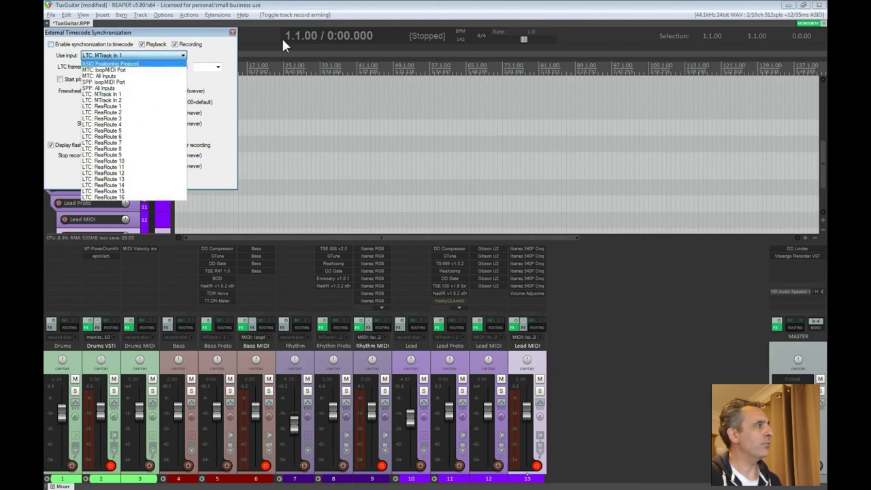
pyautogui.click(260, 38)
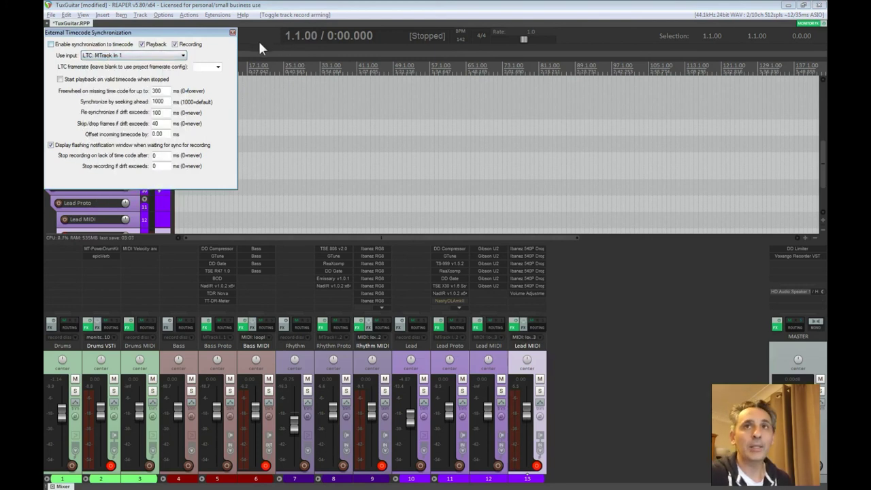
pyautogui.click(232, 33)
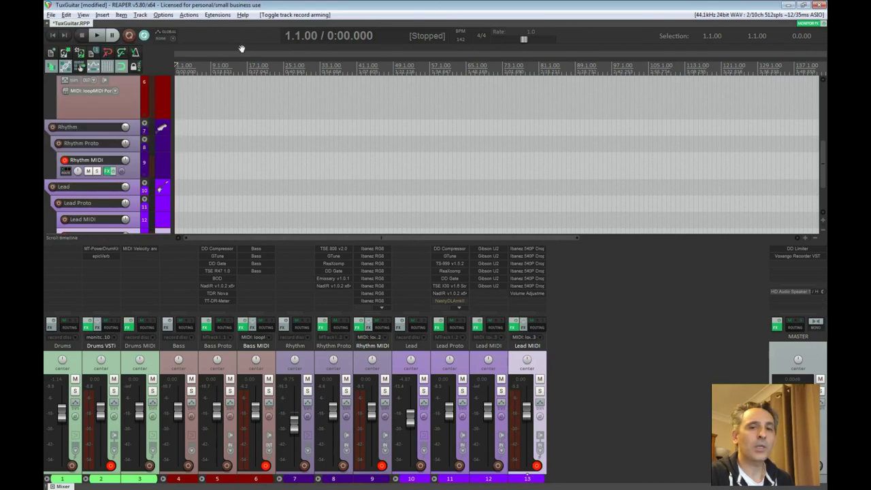